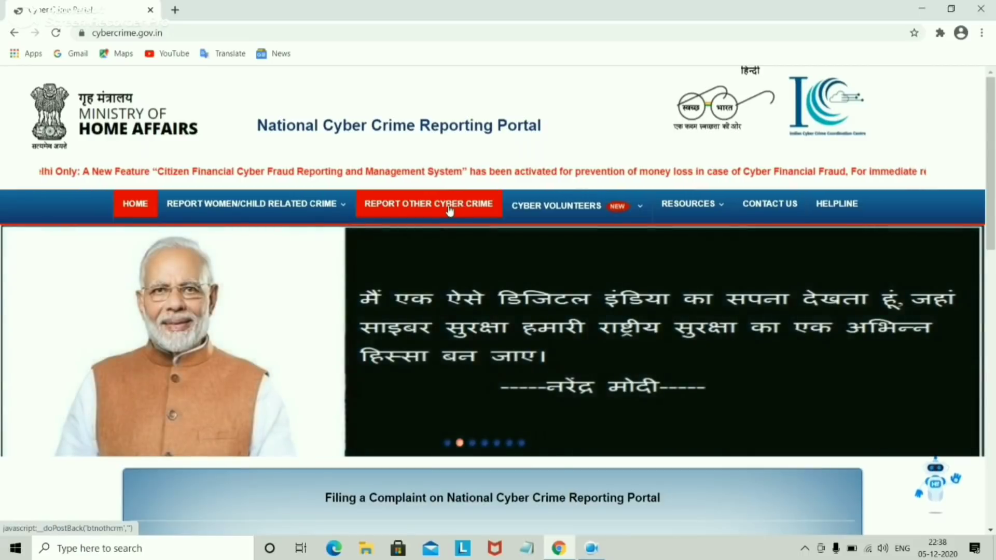
# Step: Start an other-cyber-crime complaint, accept the terms, and get past Chrome's insecure-form warning
pyautogui.click(449, 209)
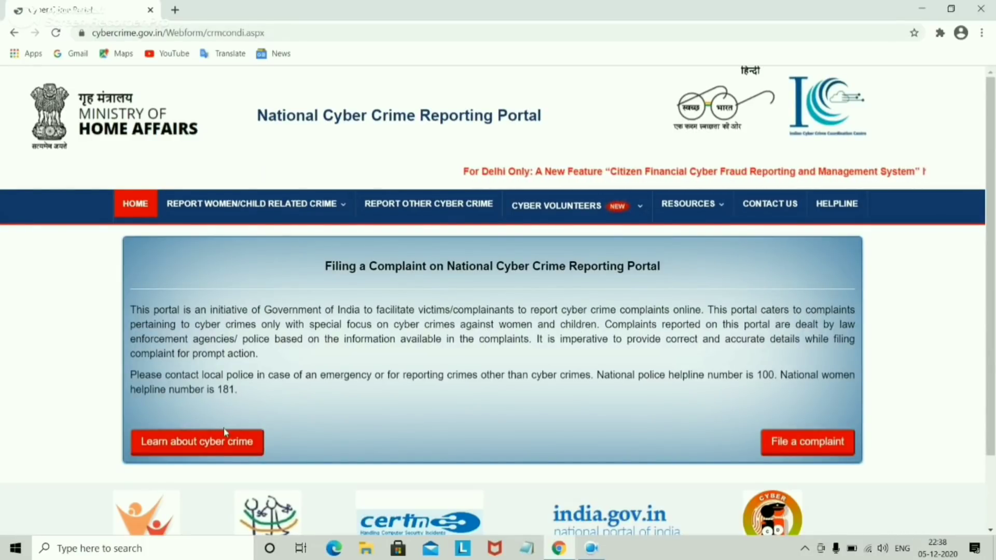
pyautogui.click(792, 452)
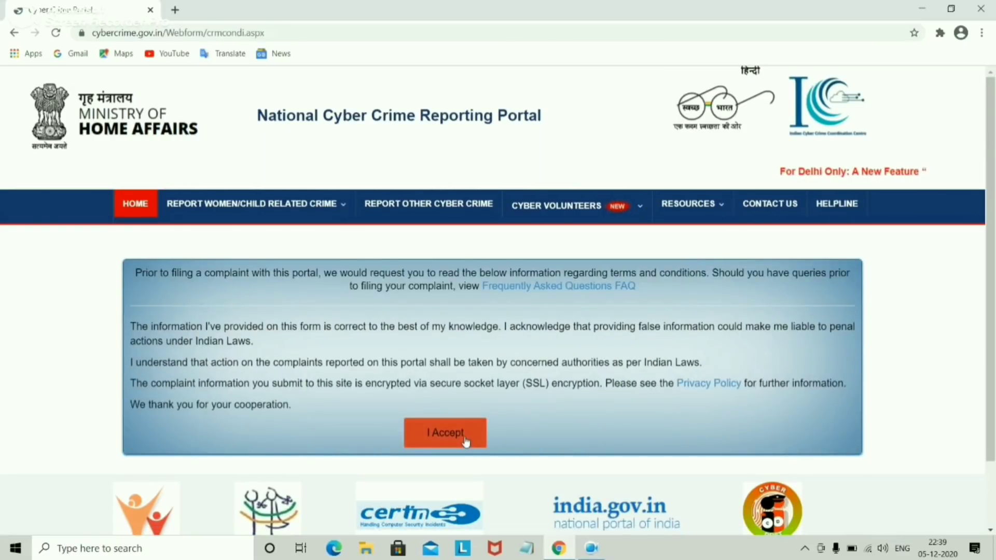
pyautogui.click(466, 441)
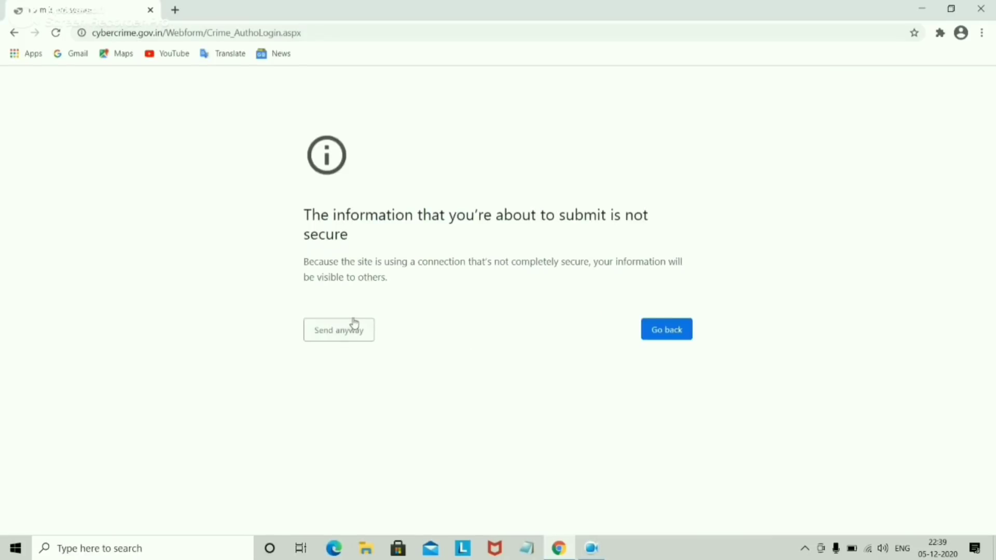
pyautogui.click(340, 333)
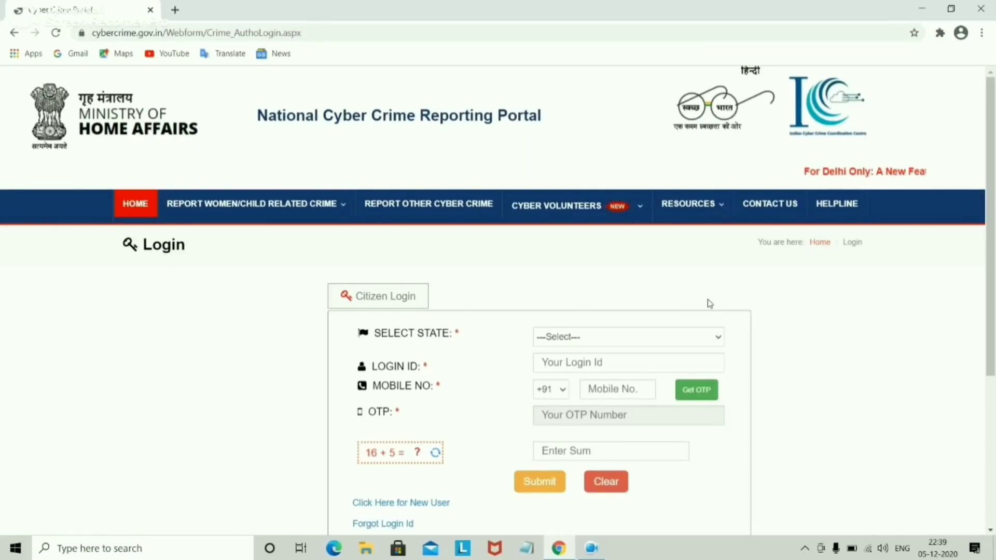
pyautogui.moveTo(993, 243); pyautogui.dragTo(993, 278)
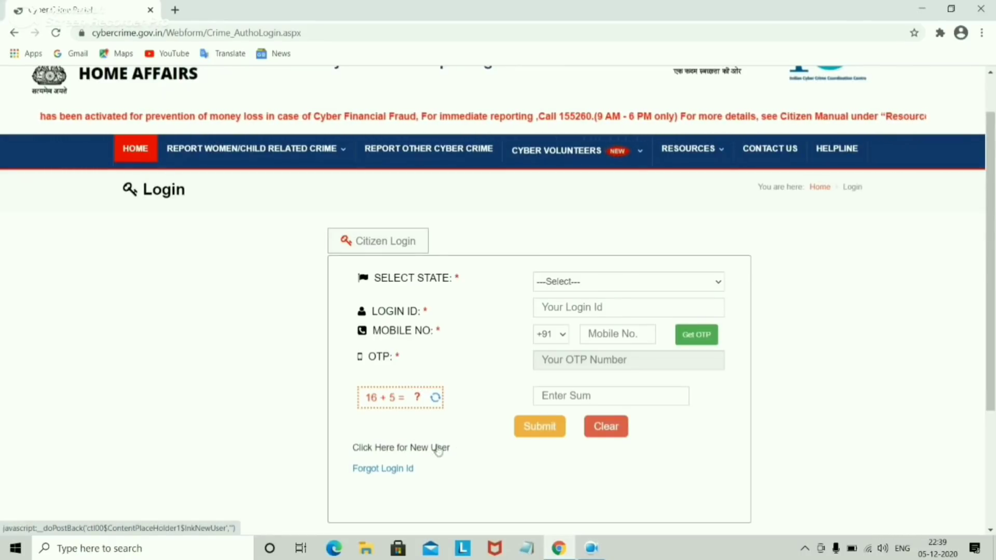
# Step: Register as a new user with state DELHI, a login ID and the mobile number
pyautogui.click(401, 449)
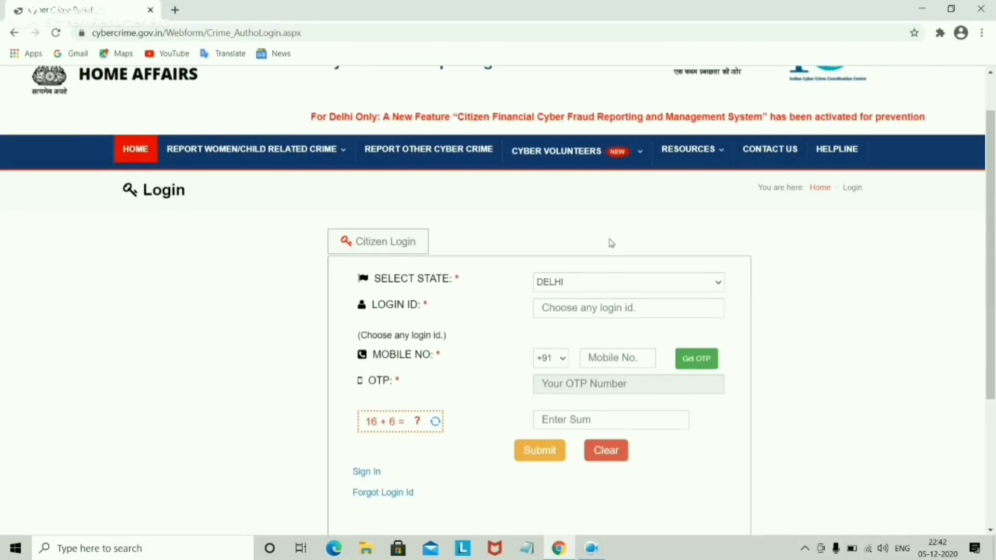
pyautogui.click(605, 280)
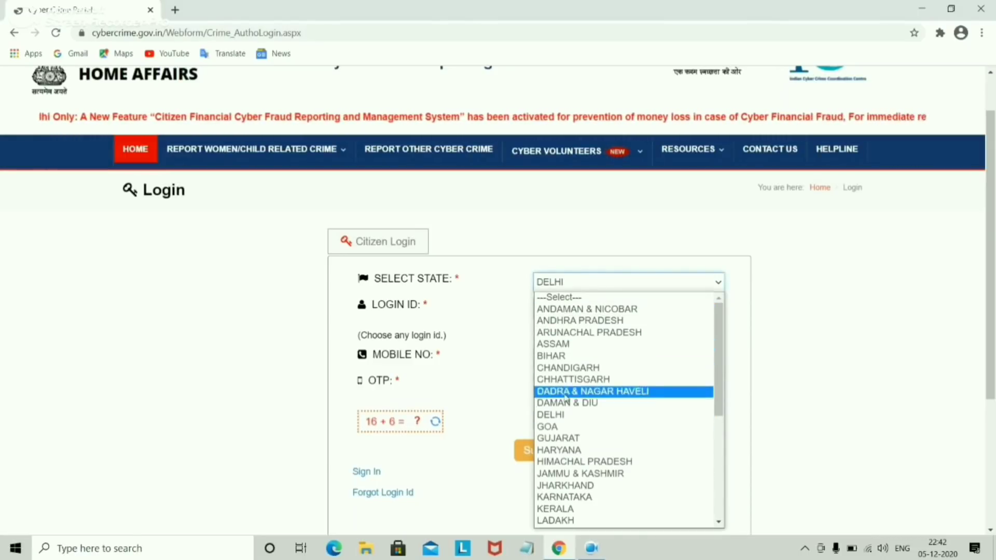
pyautogui.click(563, 415)
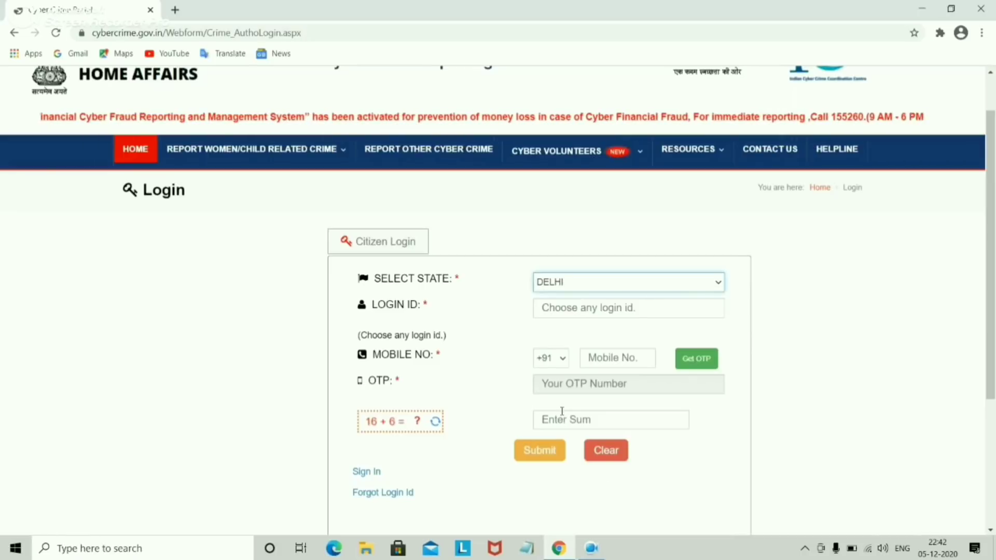
pyautogui.click(581, 307)
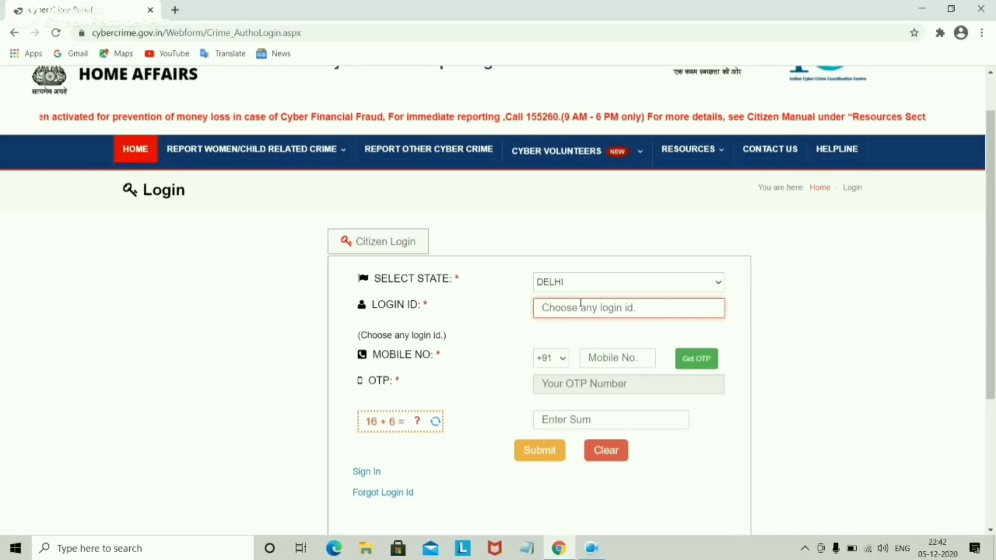
pyautogui.write('raj')
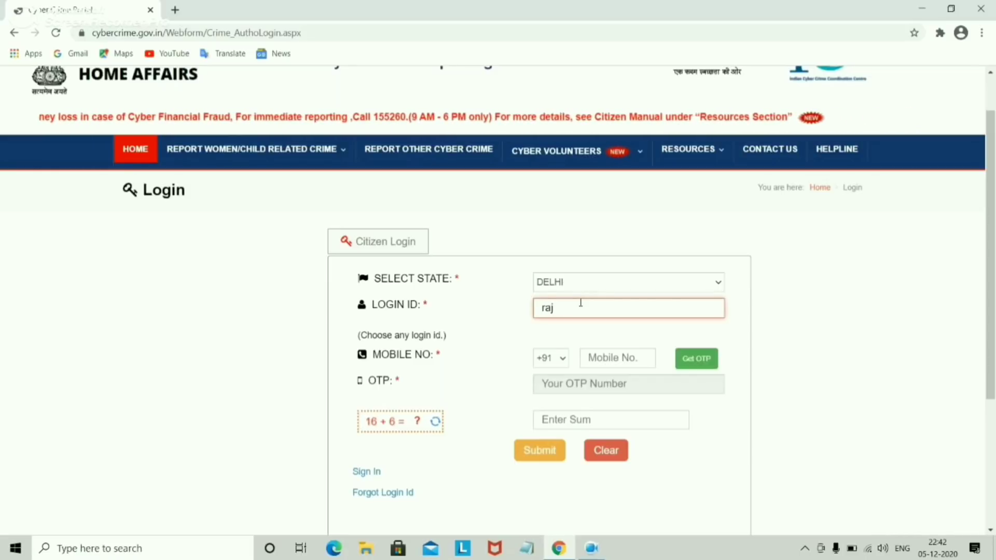
pyautogui.click(618, 356)
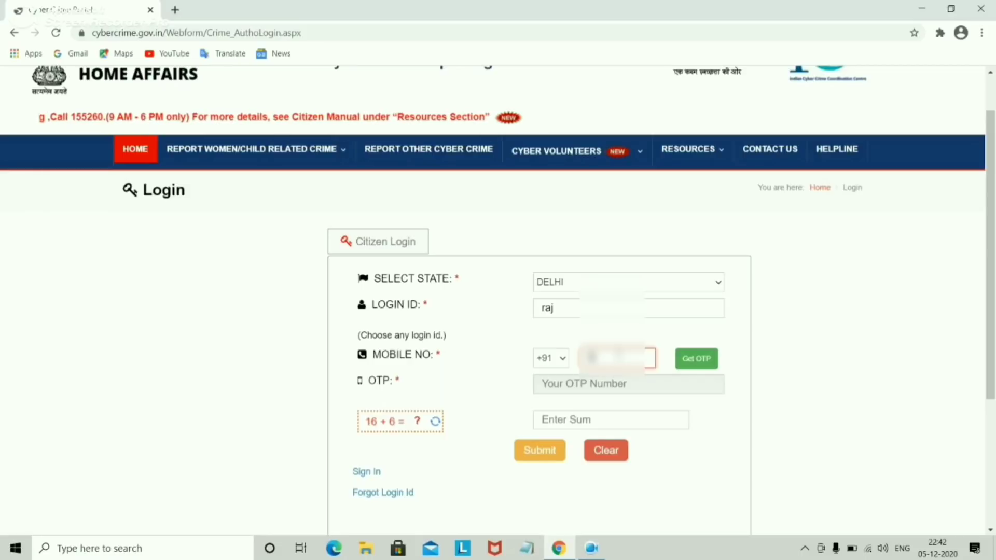
pyautogui.write('******')
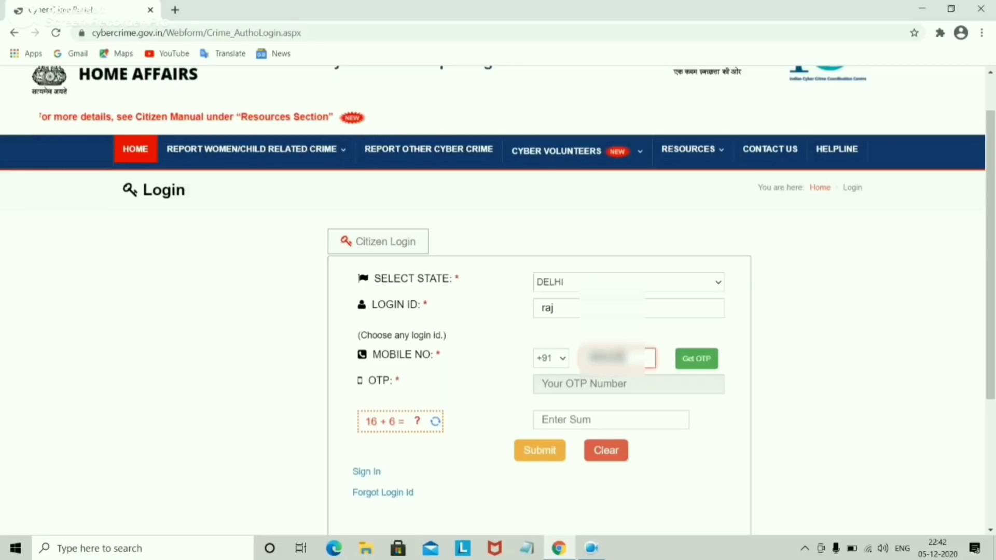
pyautogui.write('**')
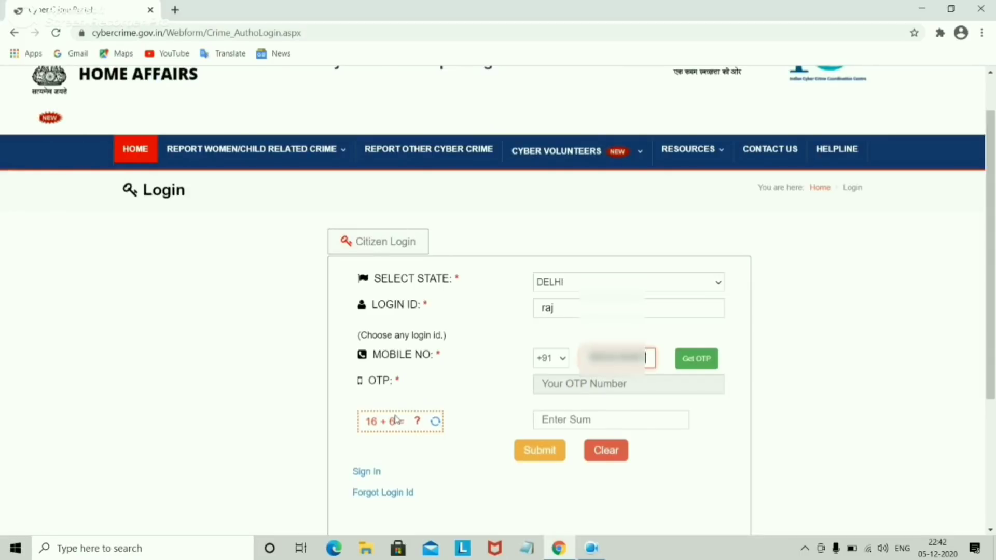
pyautogui.click(594, 428)
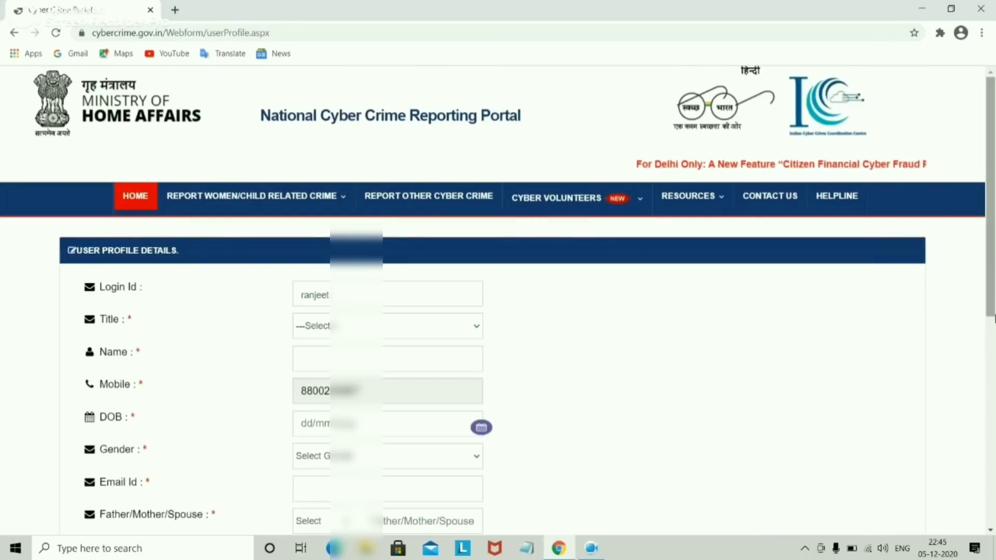
# Step: Set the profile title to Mr, then scroll down to the complaint's Incident Details form
pyautogui.scroll(-1, 993, 286)
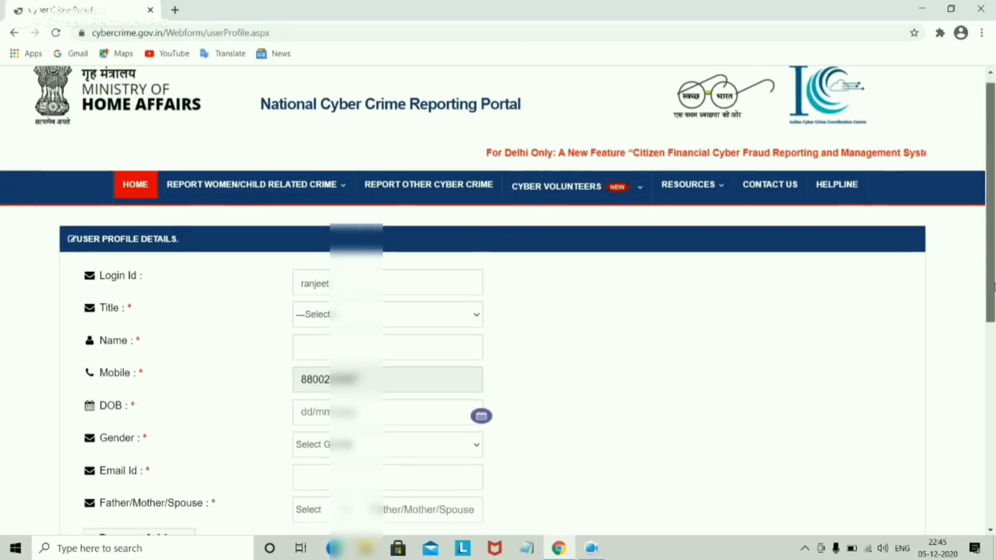
pyautogui.scroll(-1, 993, 286)
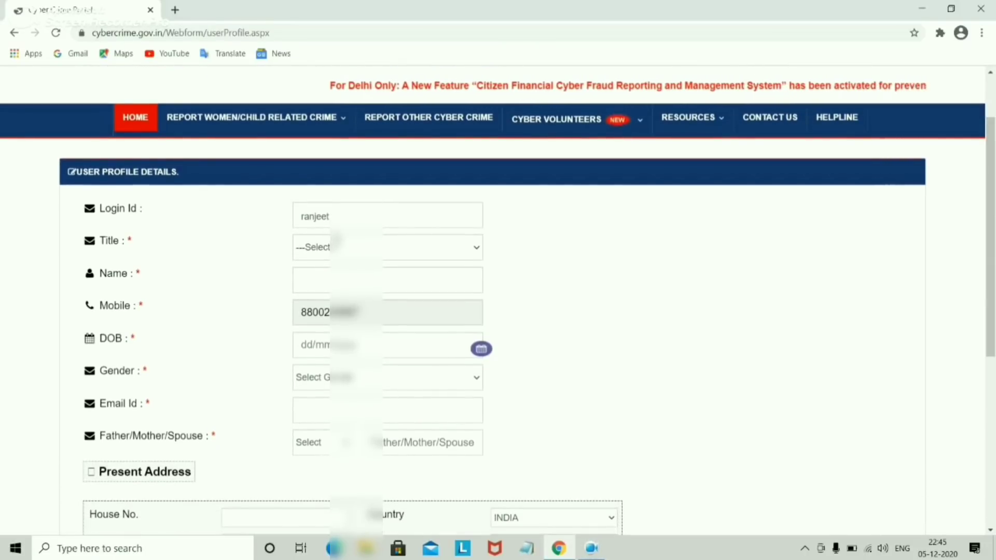
pyautogui.click(352, 248)
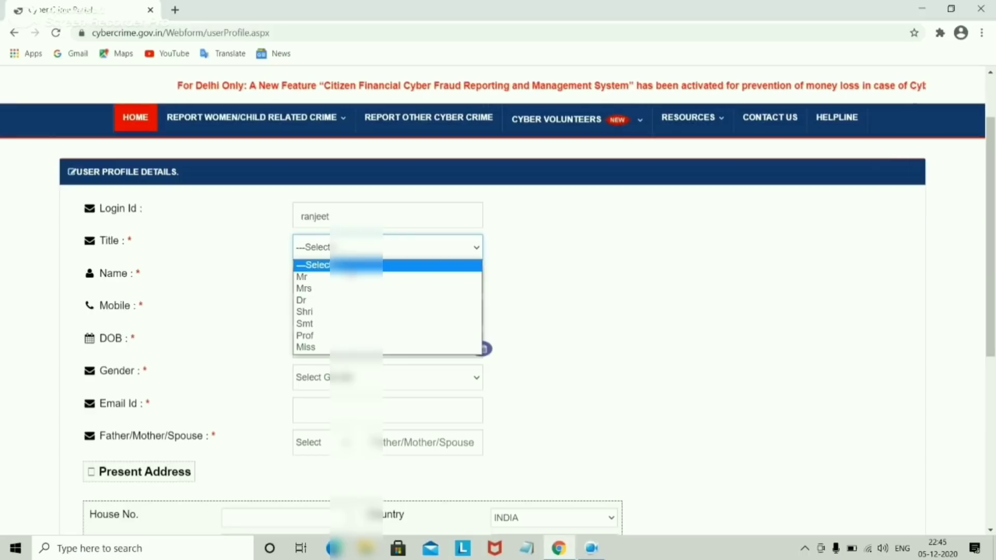
pyautogui.click(352, 276)
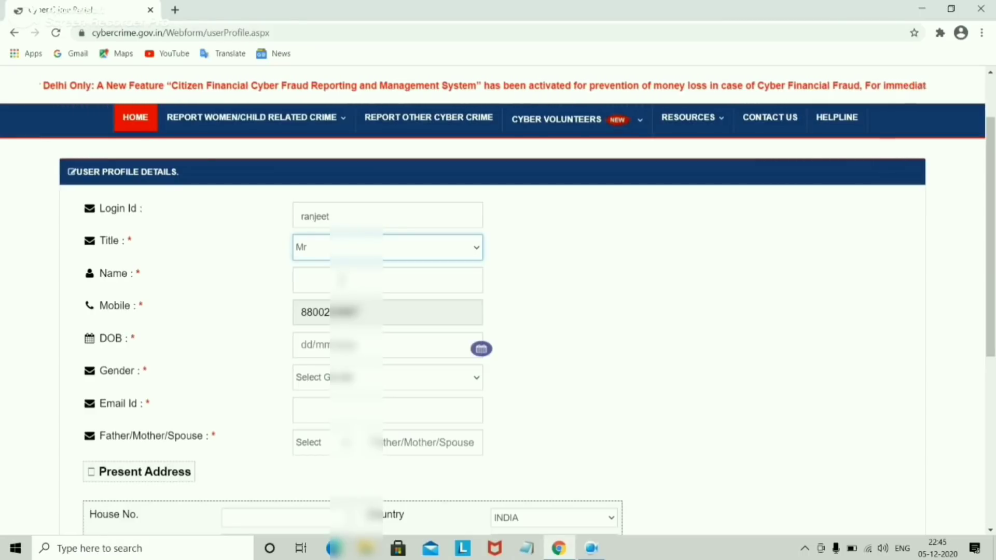
pyautogui.click(342, 280)
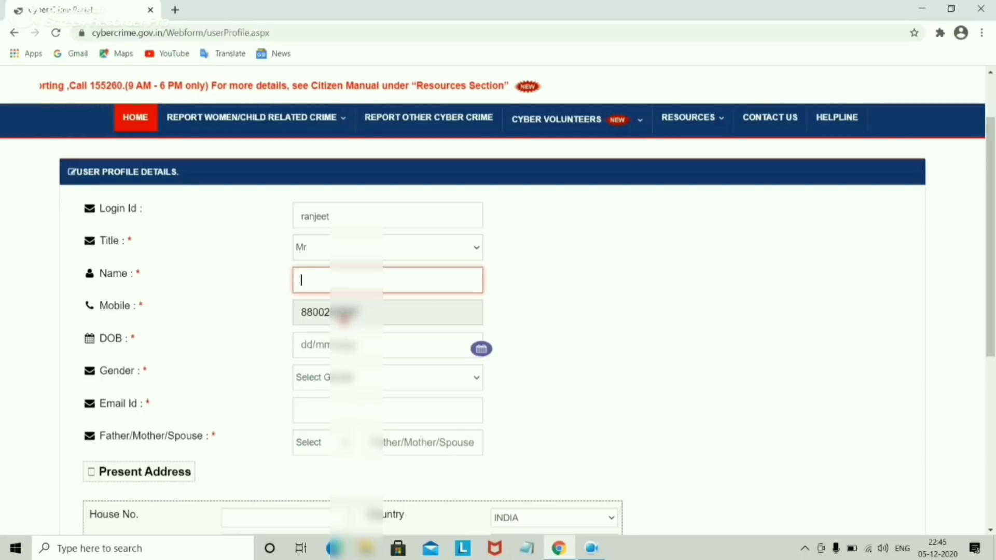
pyautogui.scroll(-1, 991, 243)
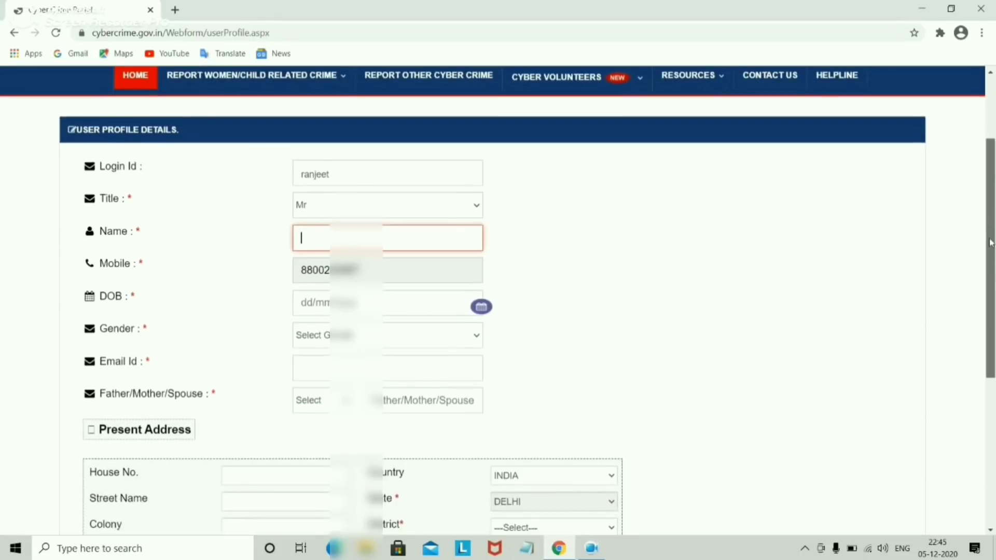
pyautogui.moveTo(991, 243); pyautogui.dragTo(985, 290)
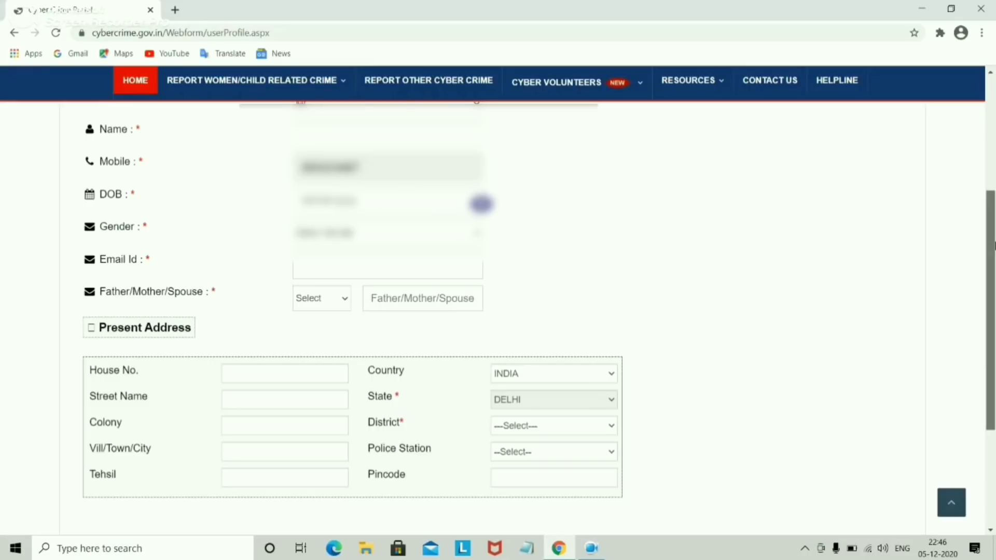
pyautogui.scroll(-2, 994, 245)
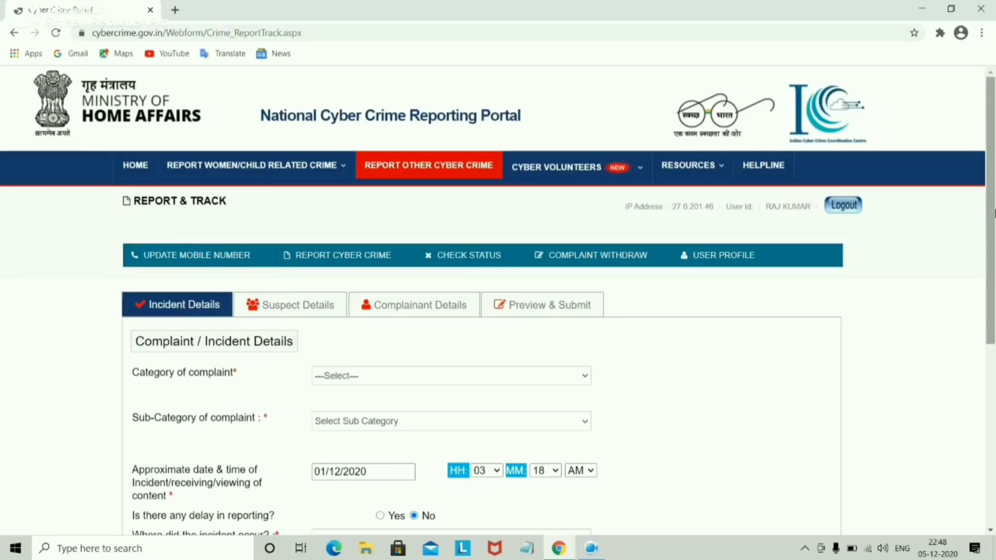
# Step: Pick category Online Financial Fraud and sub-category Debit/Credit Card Fraud/Sim Swap Fraud
pyautogui.moveTo(993, 213); pyautogui.dragTo(994, 267)
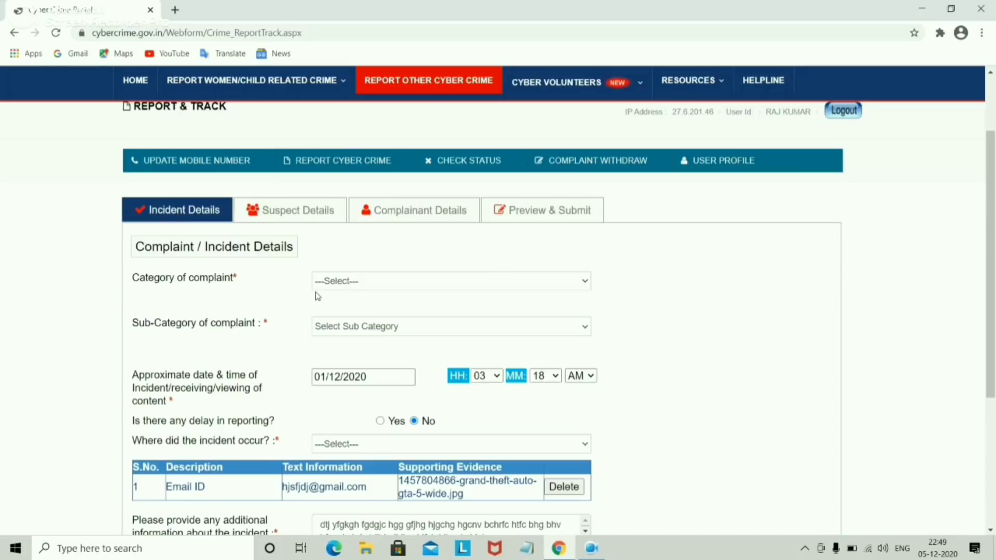
pyautogui.click(357, 288)
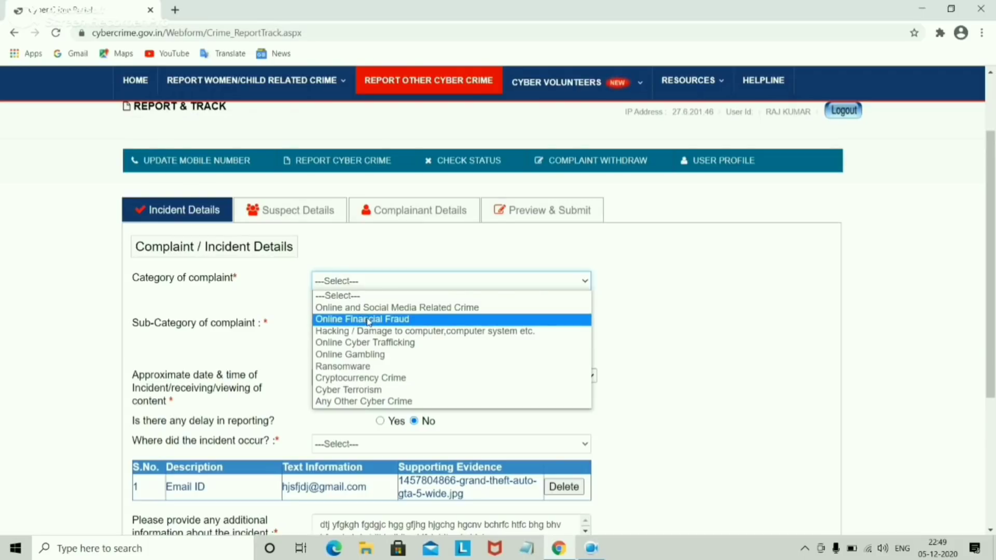
pyautogui.click(392, 322)
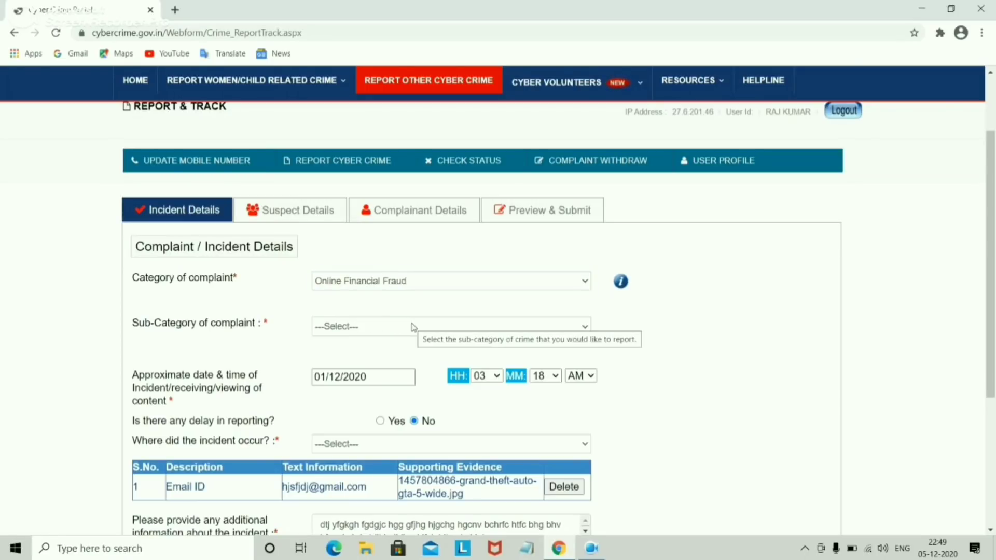
pyautogui.click(413, 327)
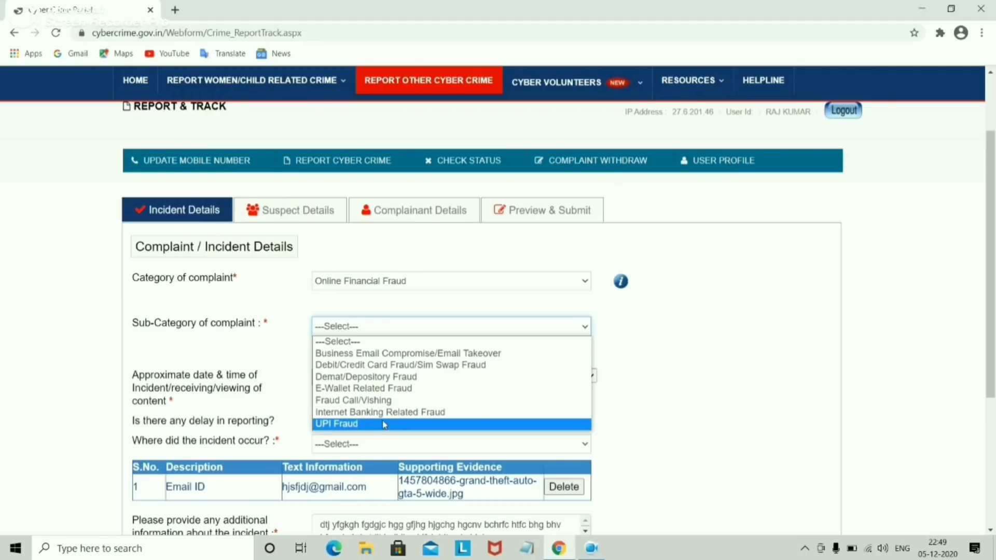
pyautogui.click(405, 366)
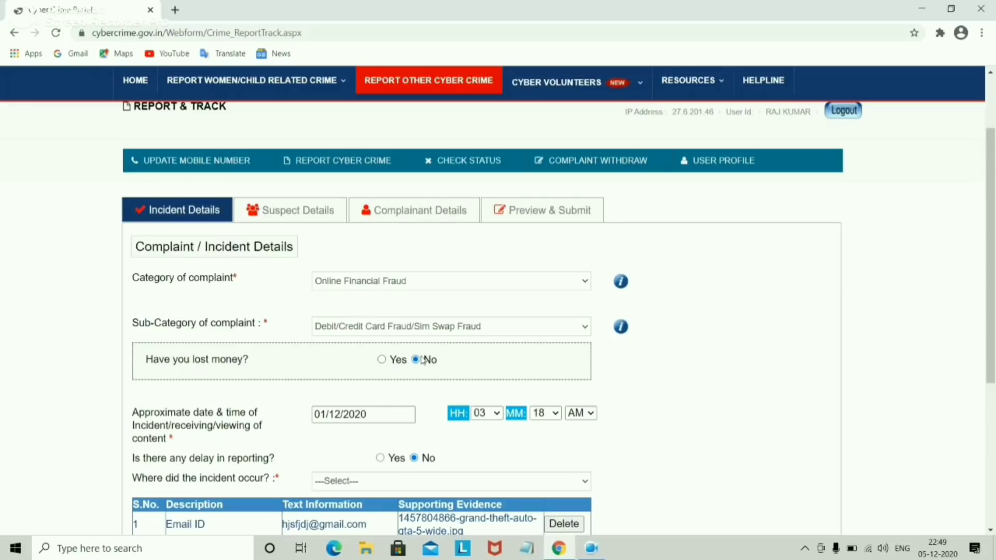
# Step: Answer Yes to money lost and set the mode of payment to Credit Card
pyautogui.click(386, 367)
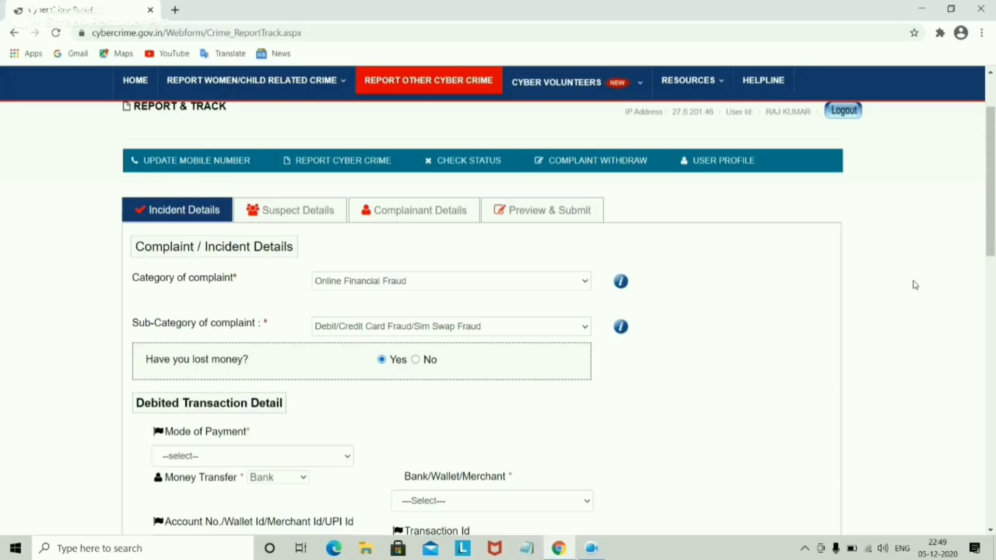
pyautogui.moveTo(992, 234); pyautogui.dragTo(992, 274)
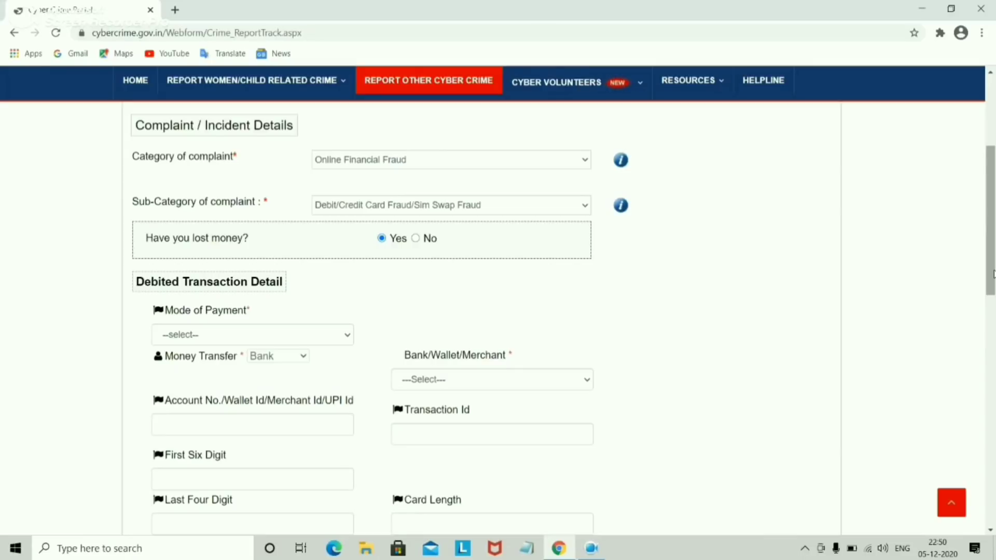
pyautogui.moveTo(994, 272); pyautogui.dragTo(993, 315)
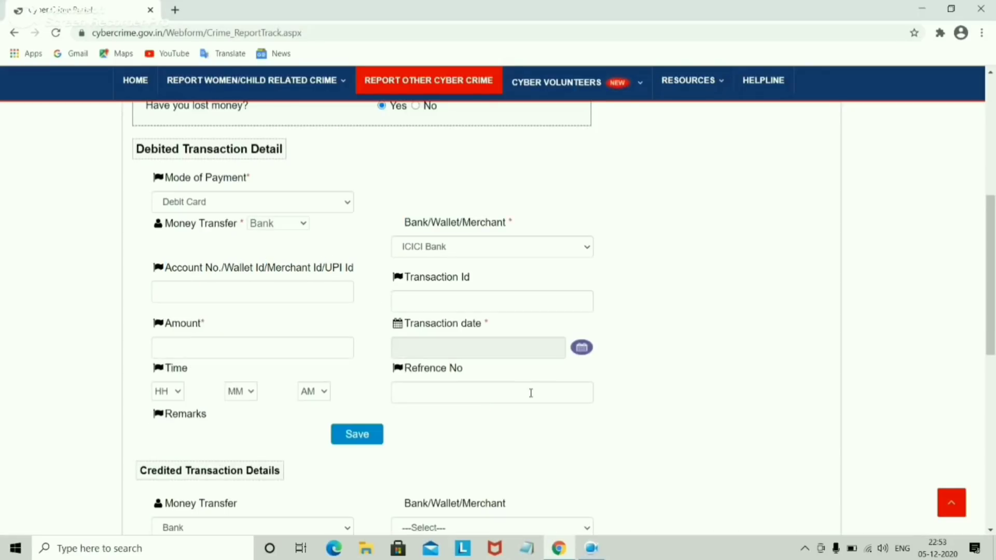
pyautogui.click(282, 201)
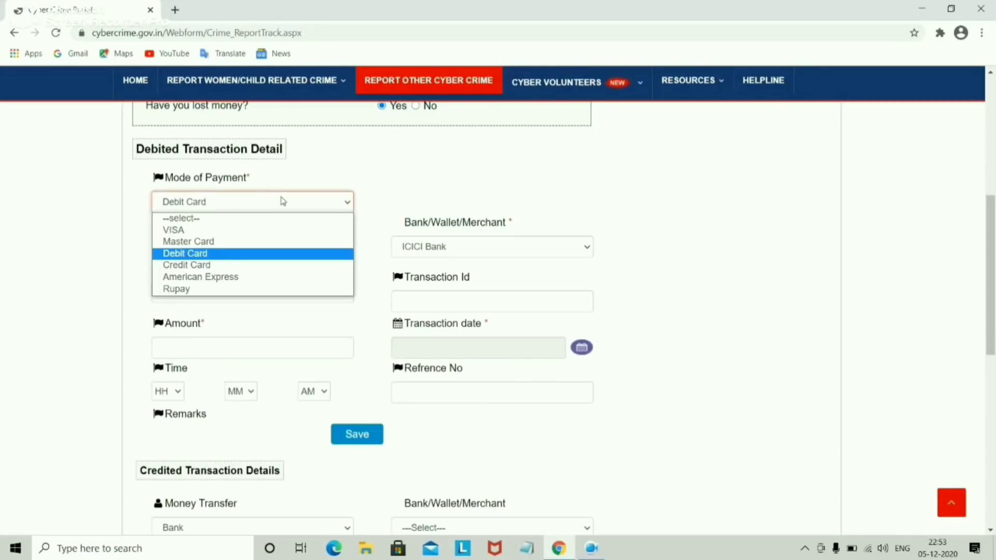
pyautogui.click(251, 243)
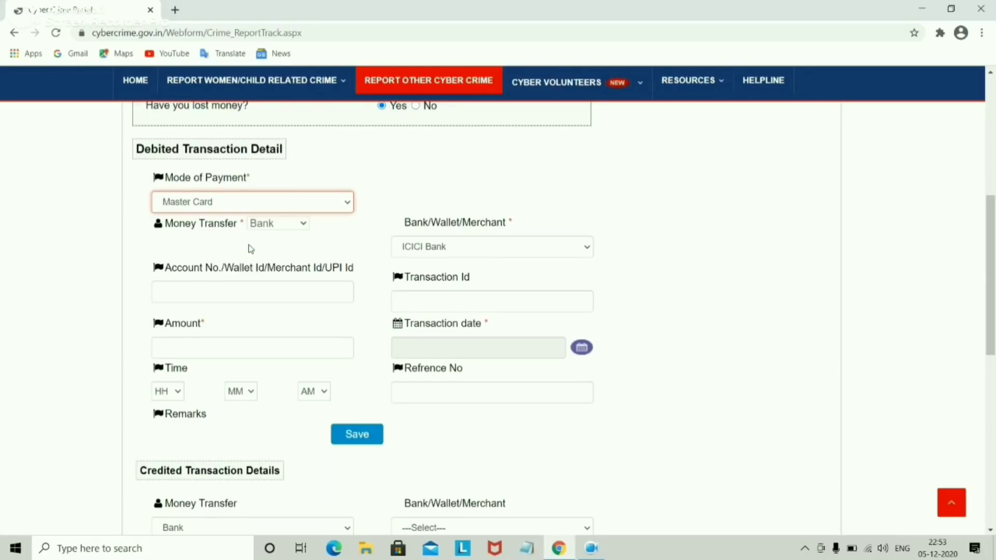
pyautogui.click(280, 204)
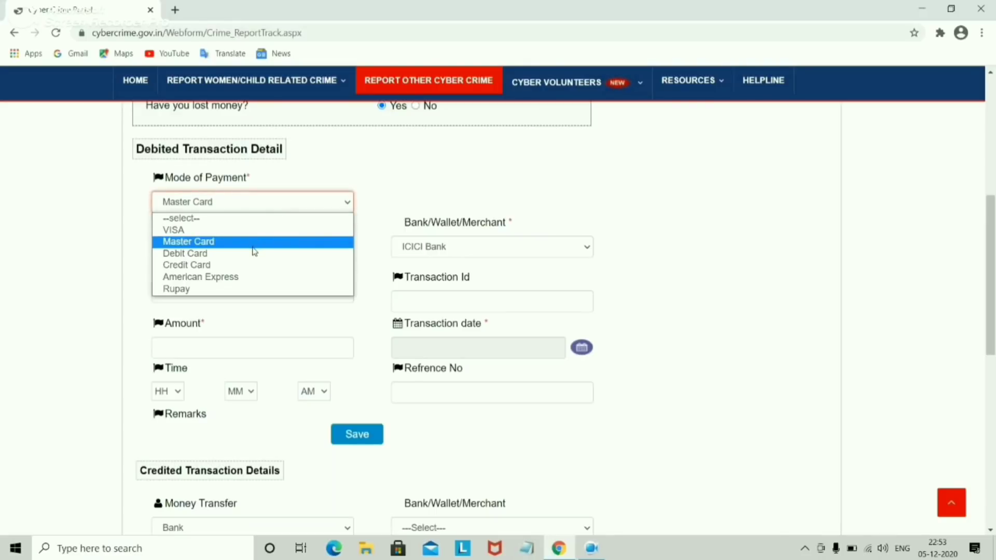
pyautogui.click(252, 247)
pyautogui.click(271, 200)
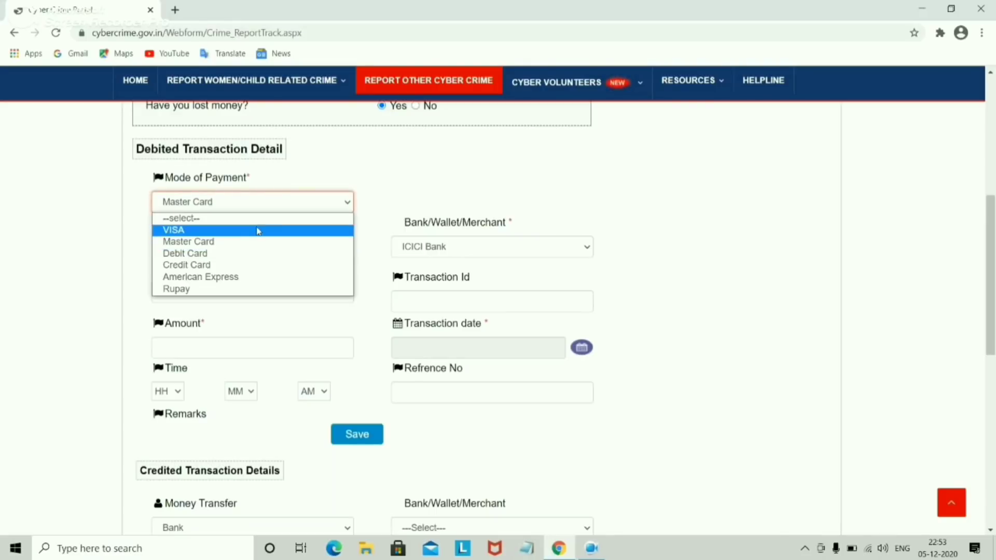
pyautogui.click(245, 264)
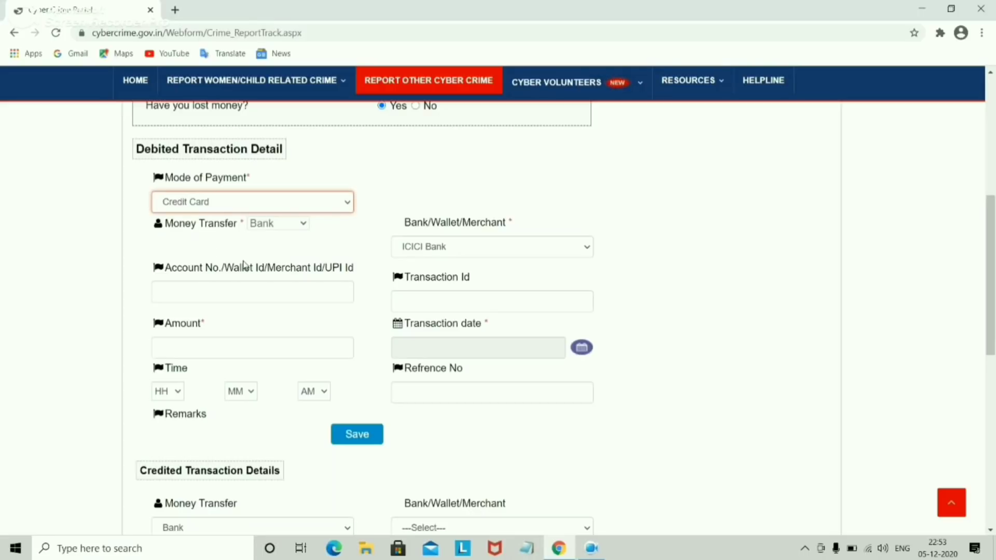
# Step: Choose IDBI Bank as the debiting bank, then go to the last-four-digits and amount fields
pyautogui.click(477, 254)
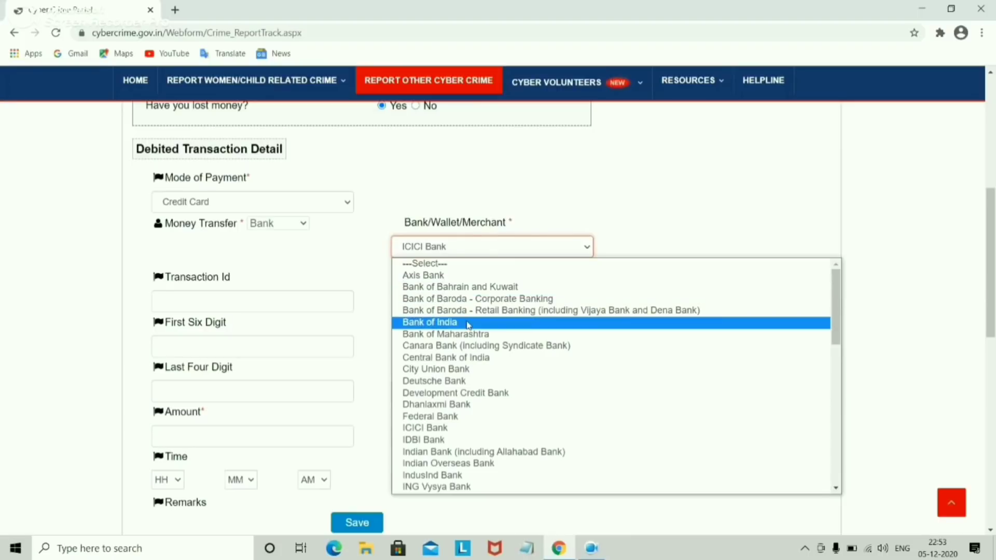
pyautogui.click(441, 440)
pyautogui.click(424, 248)
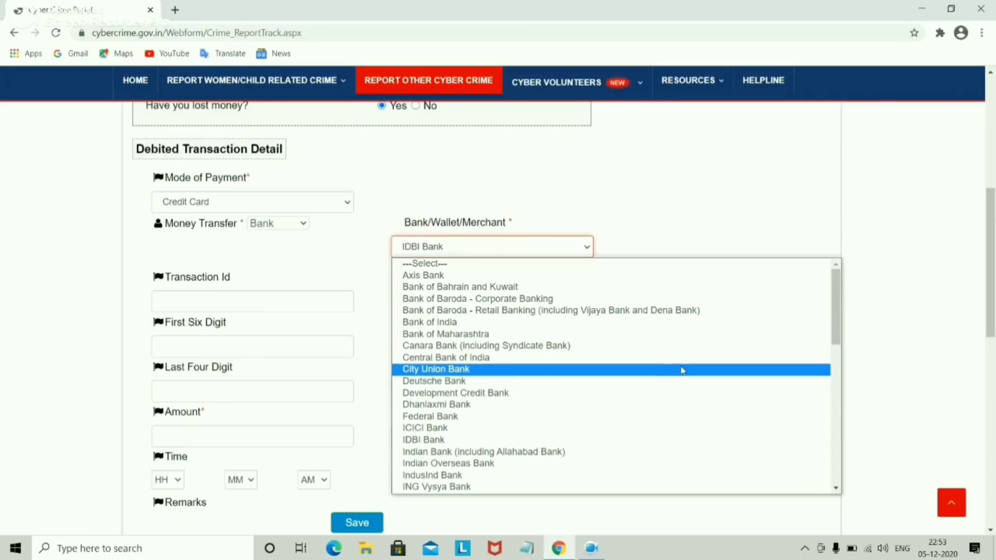
pyautogui.click(198, 306)
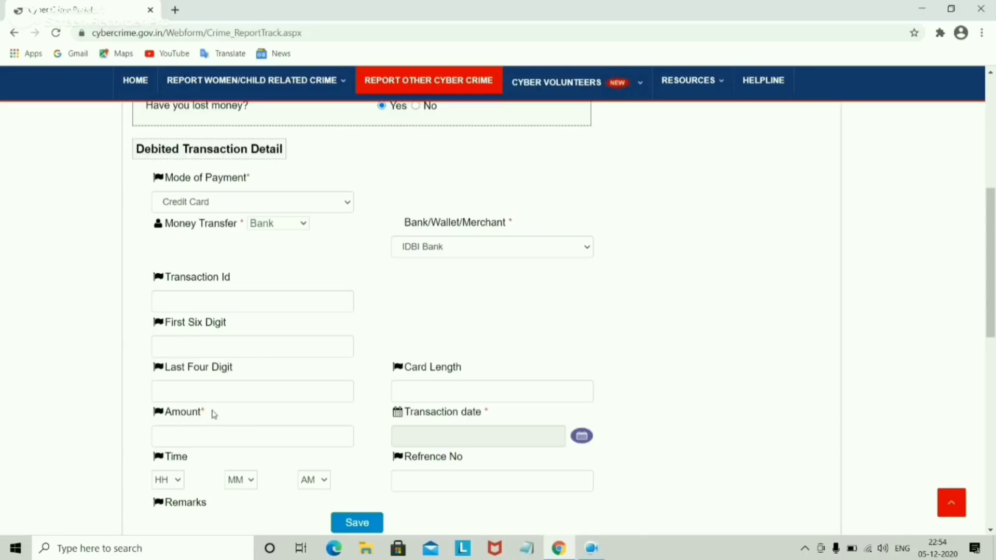
pyautogui.click(217, 391)
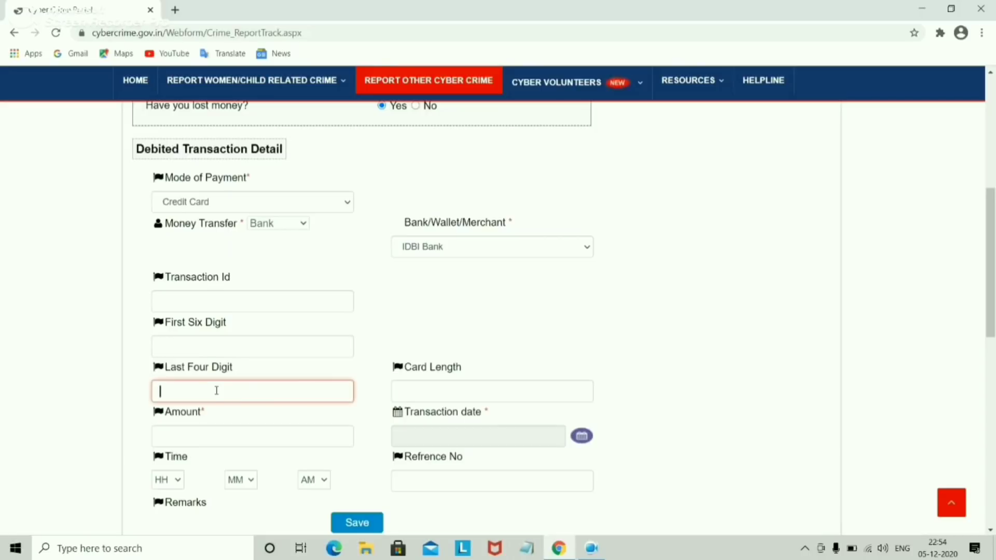
pyautogui.click(251, 429)
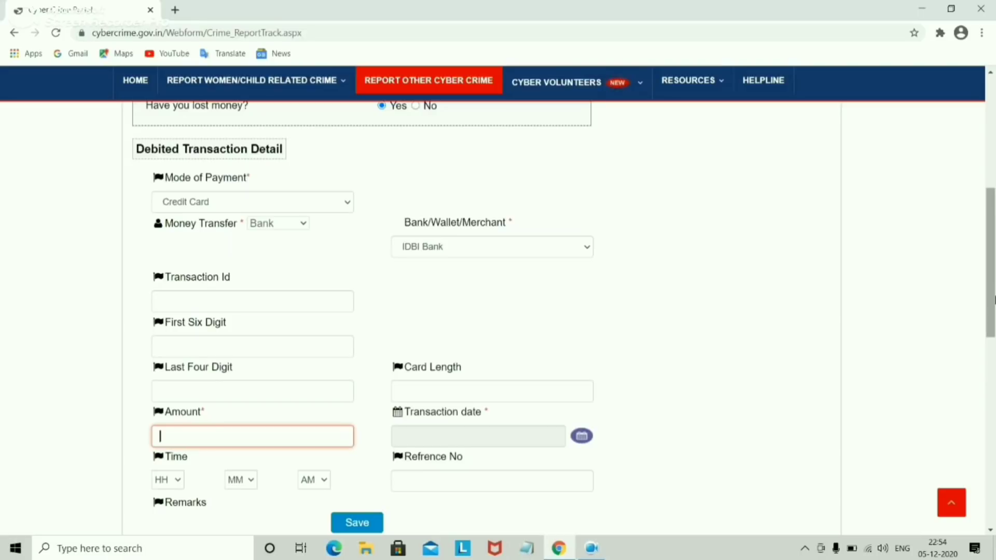
pyautogui.scroll(-2, 993, 334)
pyautogui.scroll(-2, 993, 335)
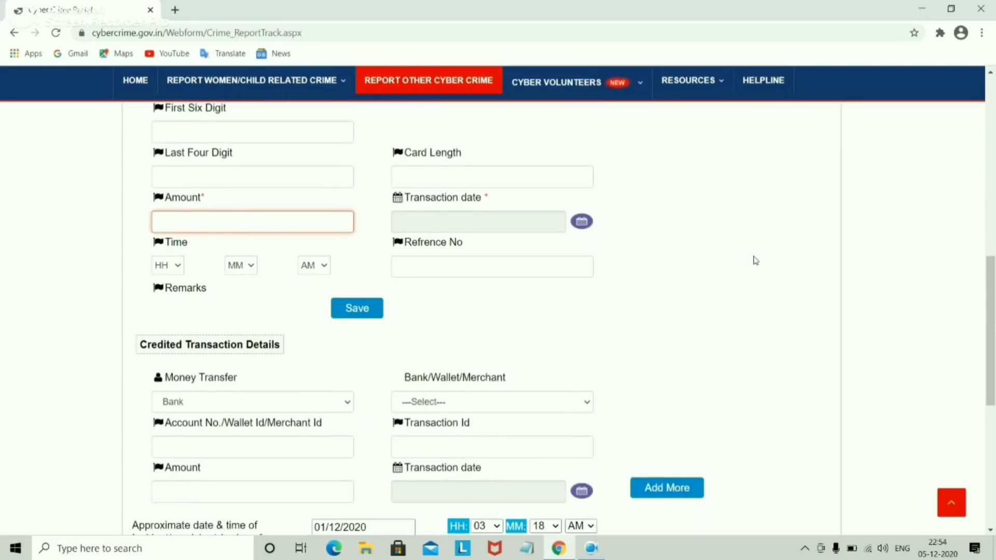
# Step: Set the credited Money Transfer to Wallet with Oxigen Wallet, then go to Transaction Id
pyautogui.scroll(-1, 994, 324)
pyautogui.scroll(-2, 993, 332)
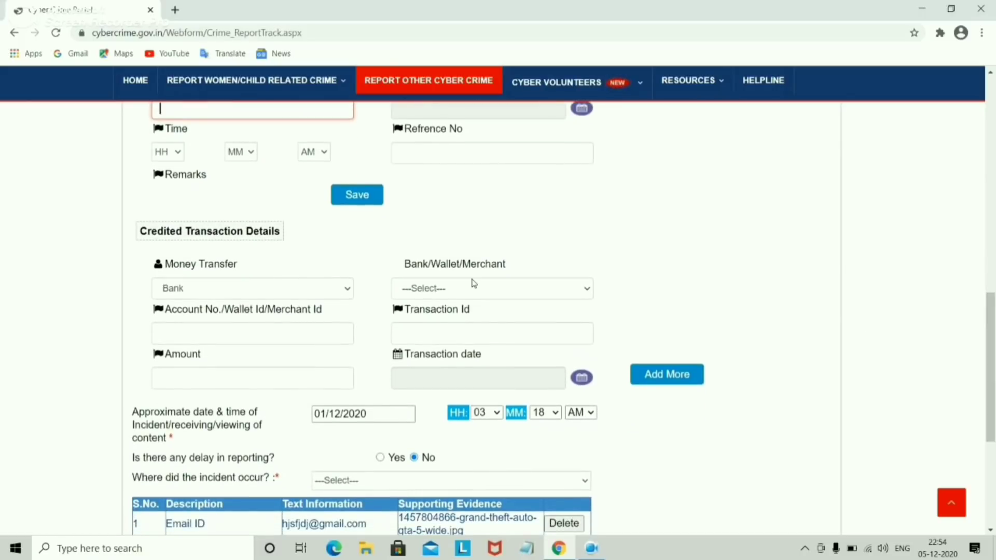
pyautogui.click(257, 291)
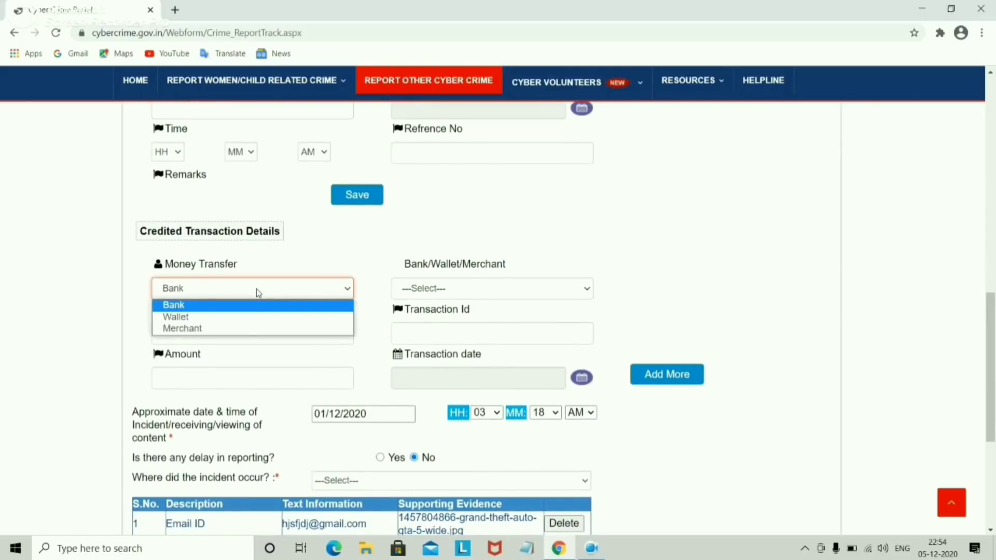
pyautogui.click(246, 318)
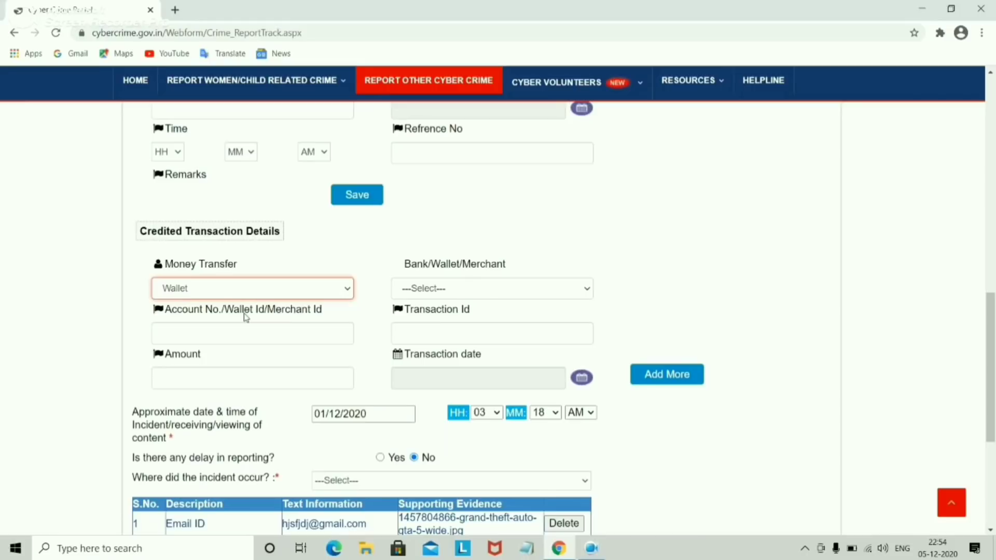
pyautogui.click(472, 282)
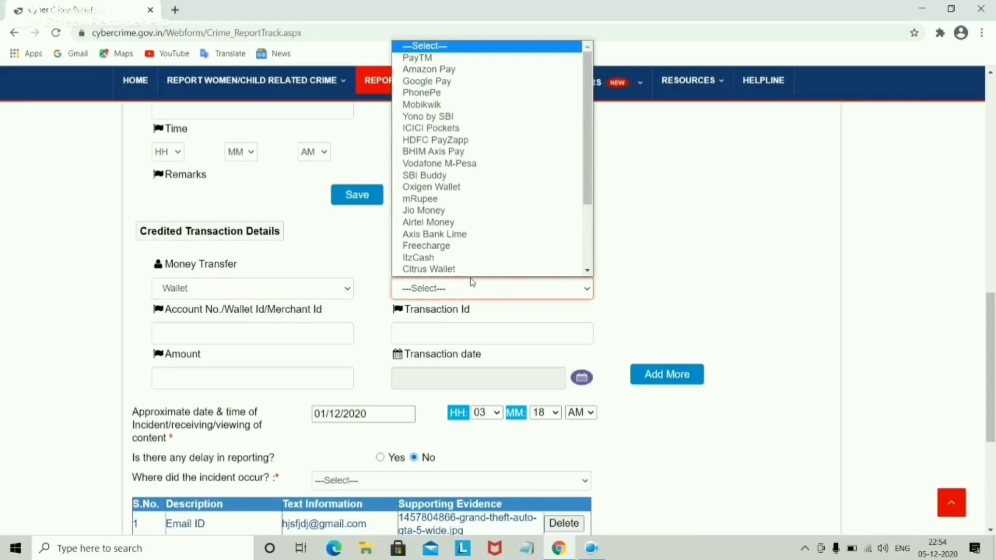
pyautogui.click(482, 188)
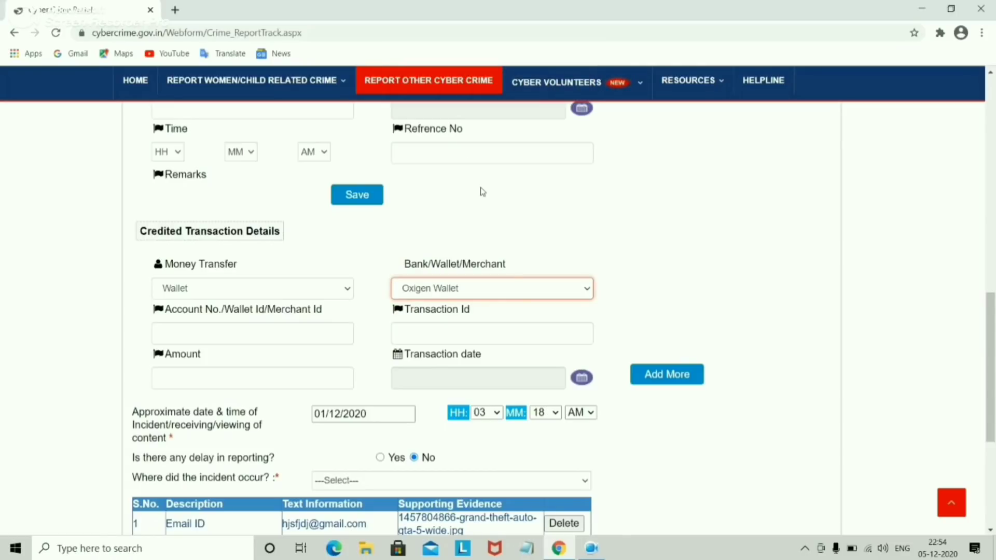
pyautogui.click(445, 327)
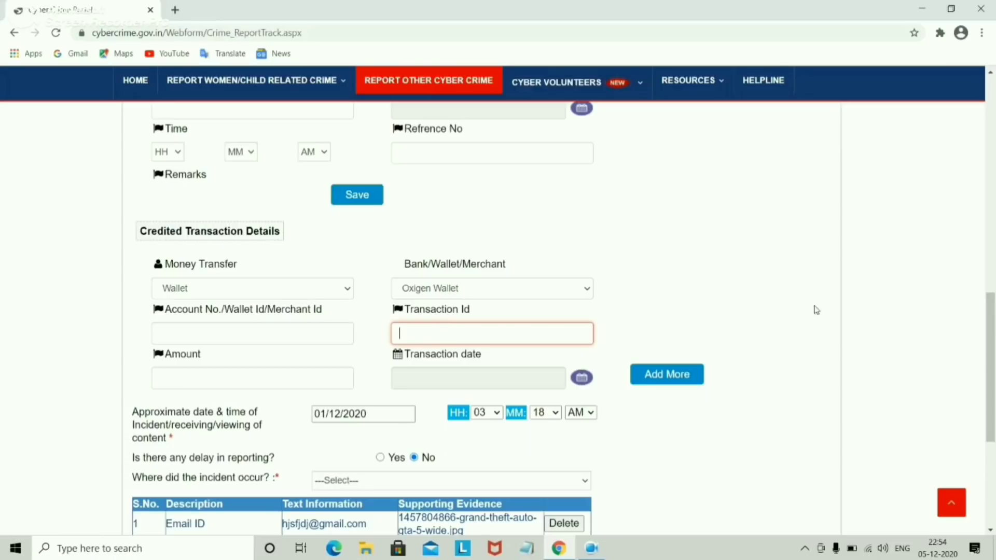
pyautogui.scroll(-2, 993, 311)
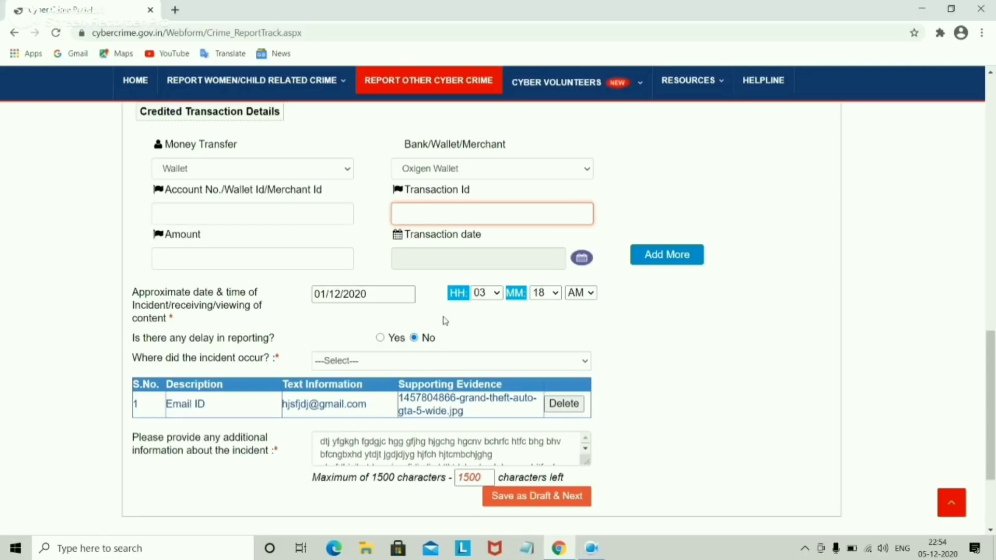
pyautogui.click(398, 338)
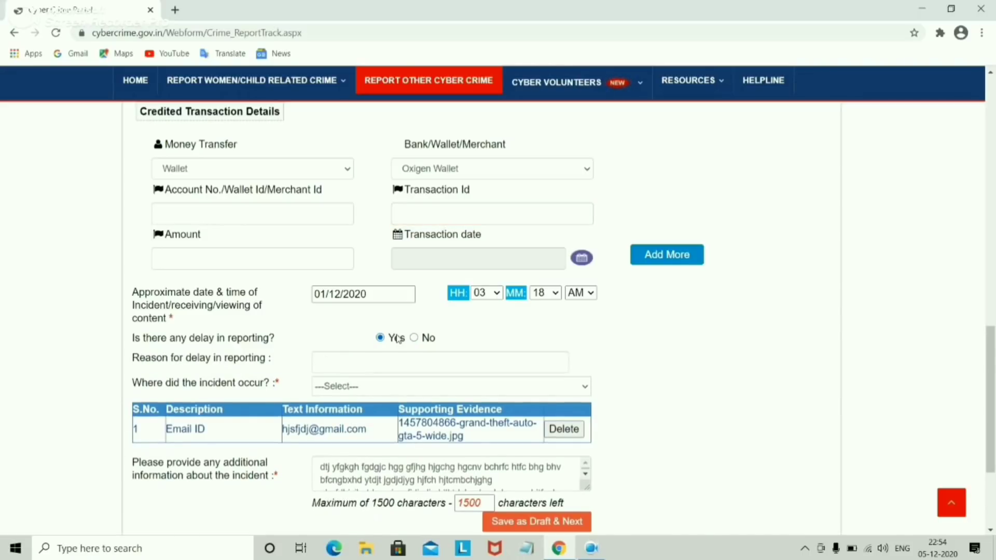
pyautogui.click(328, 358)
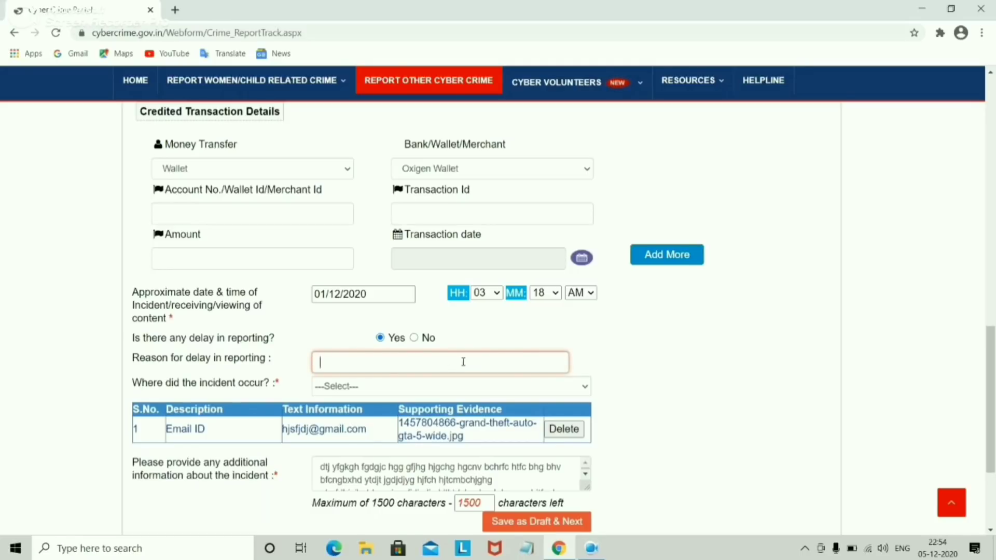
pyautogui.click(418, 338)
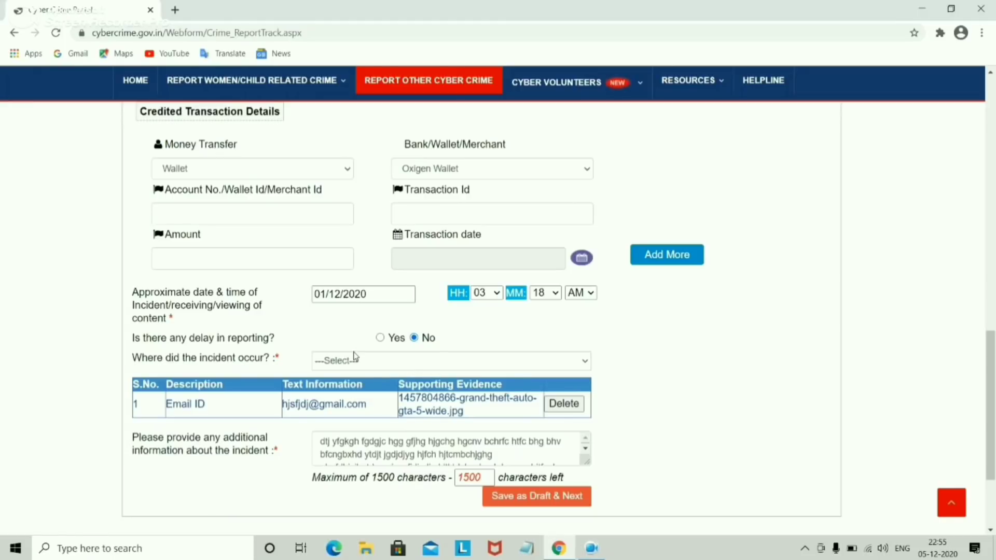
pyautogui.click(356, 358)
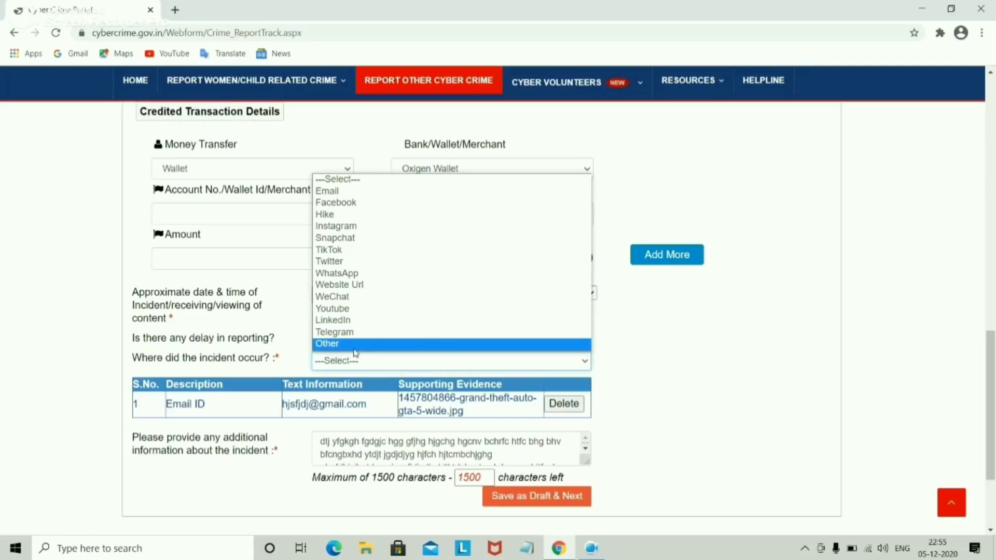
pyautogui.click(269, 331)
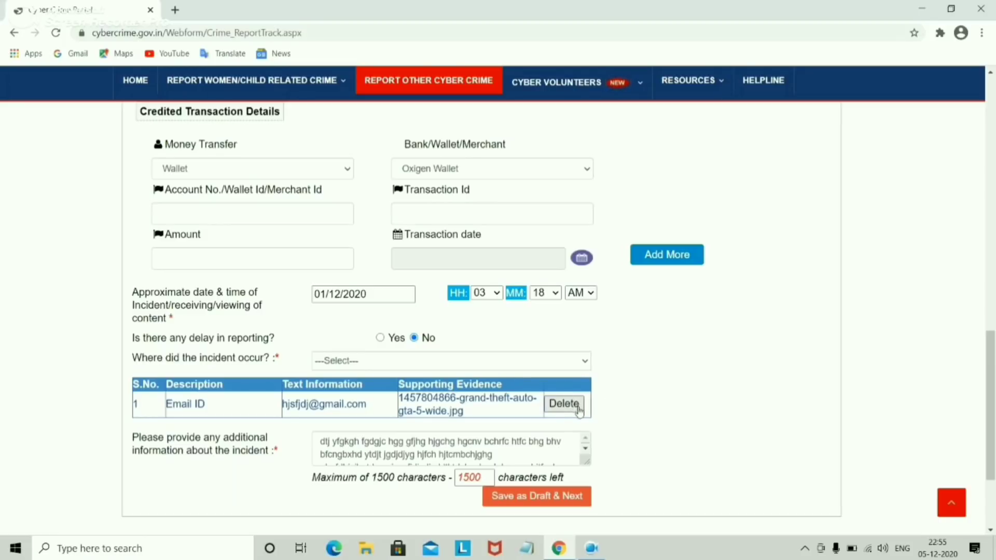
pyautogui.click(420, 452)
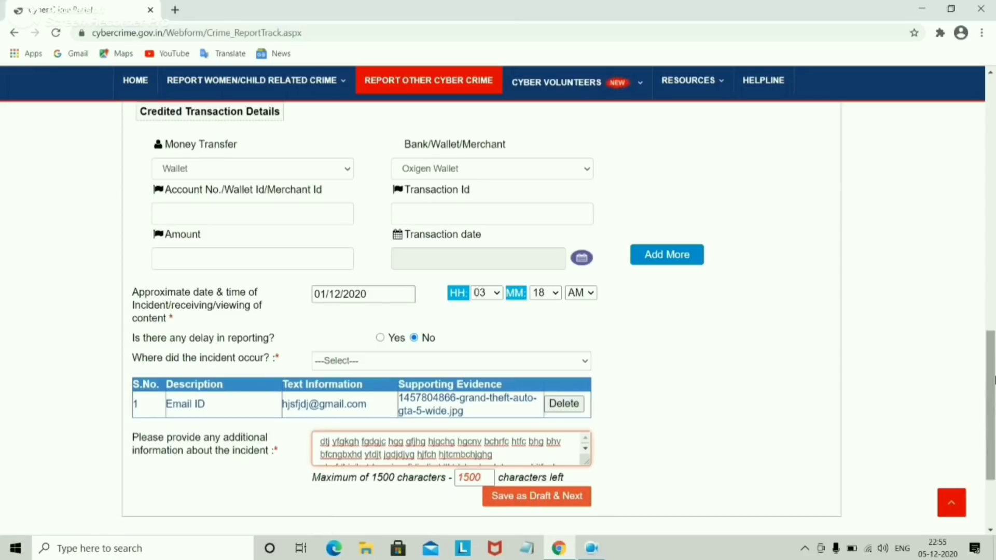
# Step: Try moving on to suspect details, acknowledge the save-transaction alert with Ok, and scroll the form
pyautogui.moveTo(992, 381); pyautogui.dragTo(991, 133)
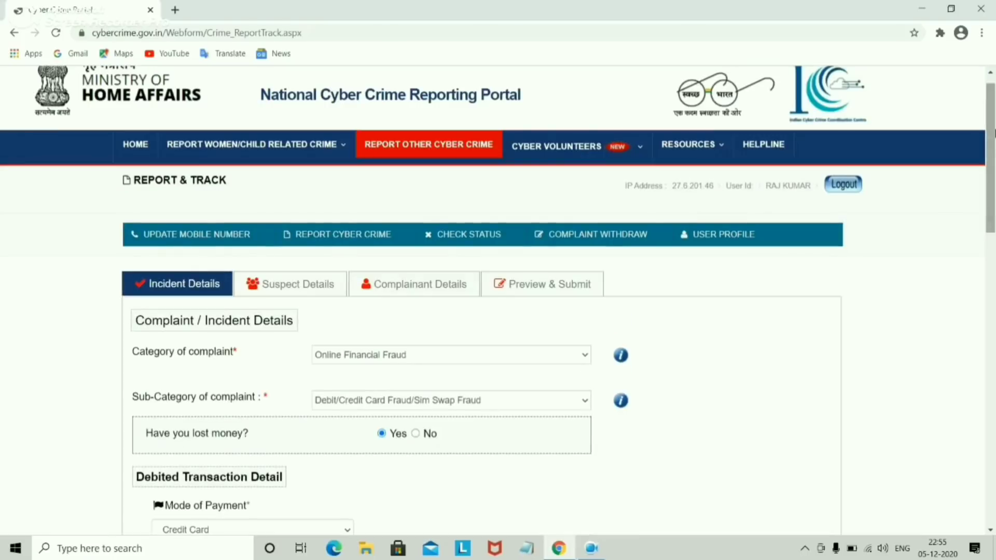
pyautogui.click(275, 283)
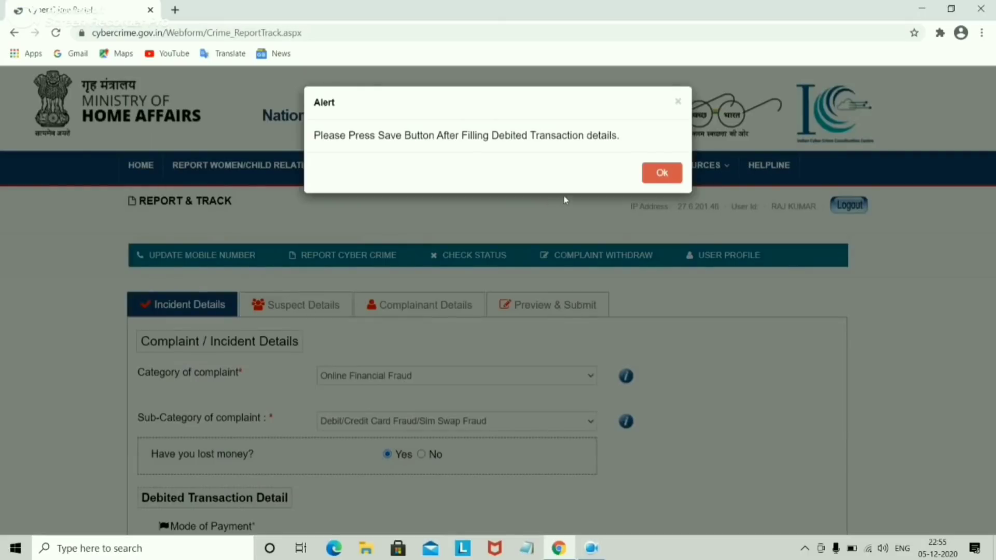
pyautogui.click(661, 173)
pyautogui.moveTo(655, 171)
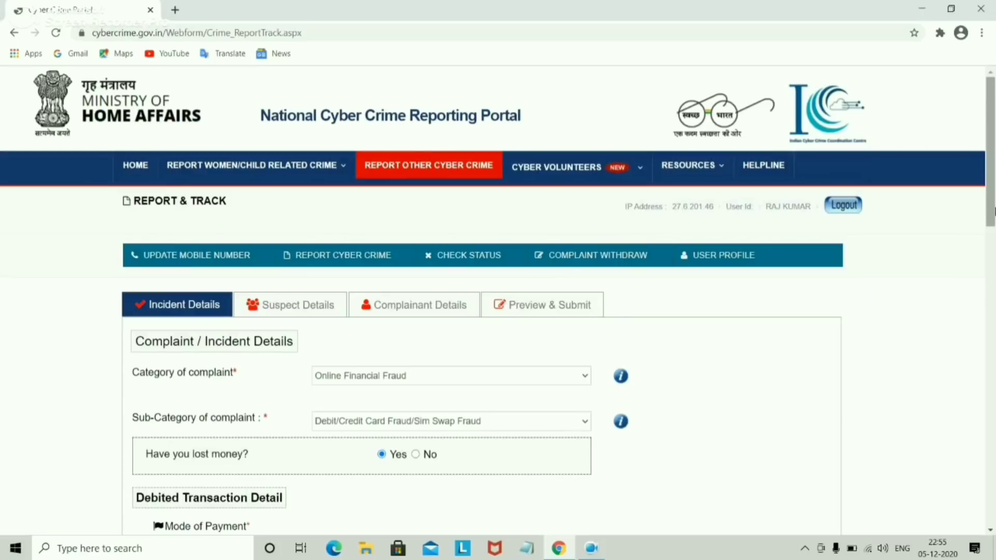
pyautogui.moveTo(994, 212); pyautogui.dragTo(994, 243)
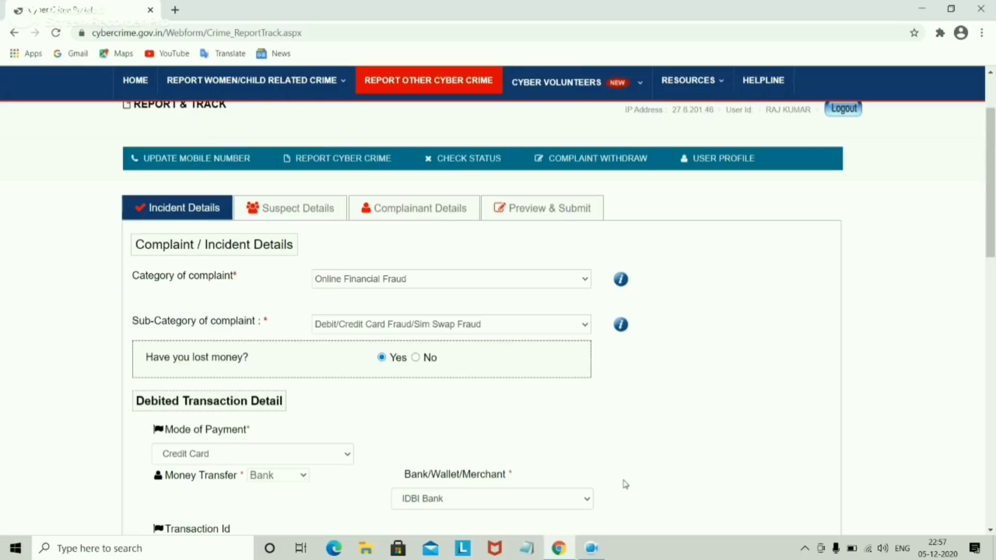
# Step: Keep Online Financial Fraud as category and change the sub-category to E-Wallet Related Fraud
pyautogui.click(517, 327)
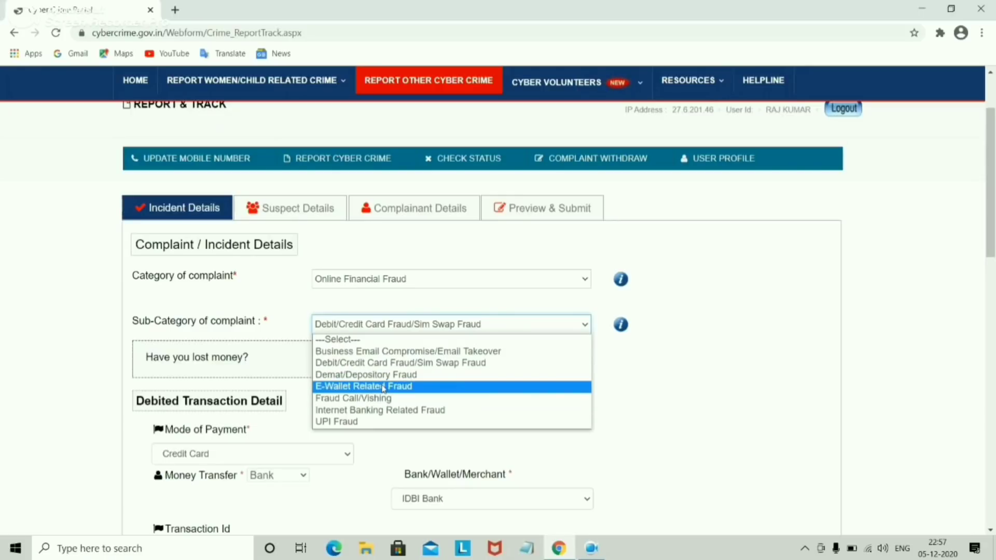
pyautogui.click(399, 279)
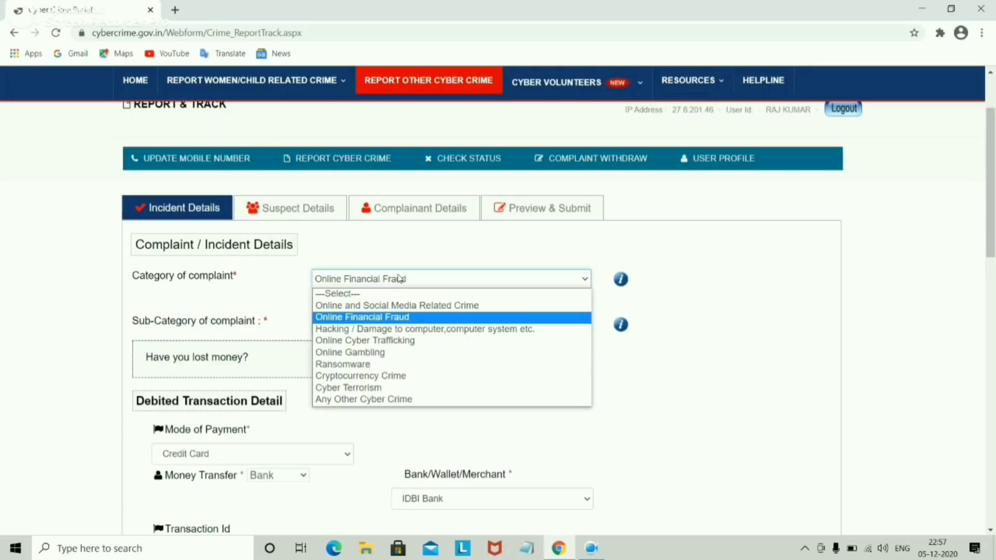
pyautogui.click(381, 319)
pyautogui.click(382, 324)
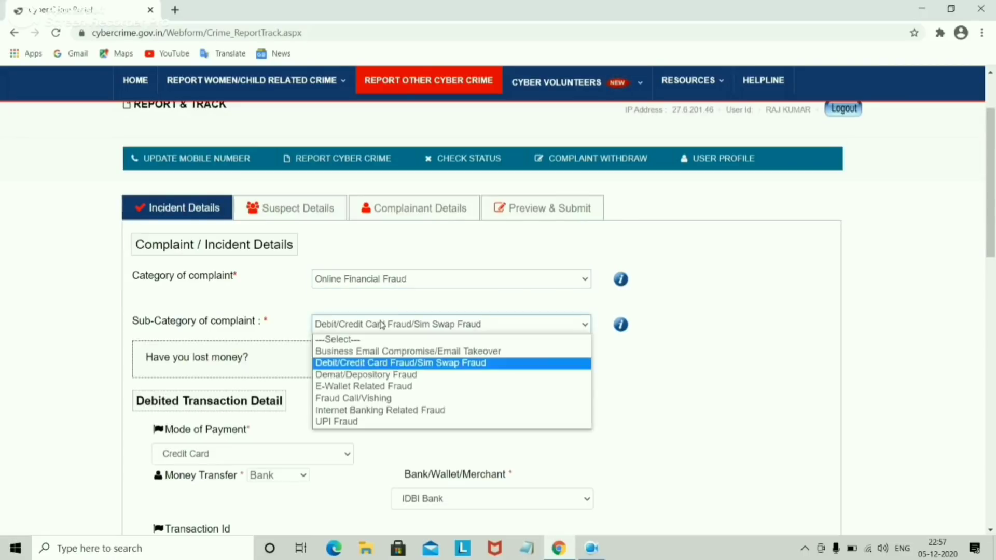
pyautogui.click(379, 325)
pyautogui.click(380, 324)
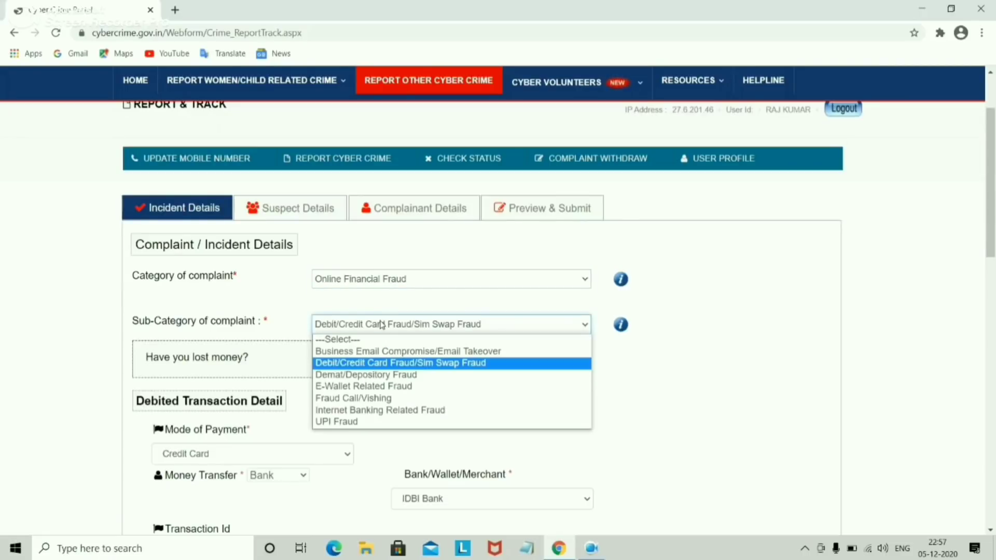
pyautogui.click(369, 387)
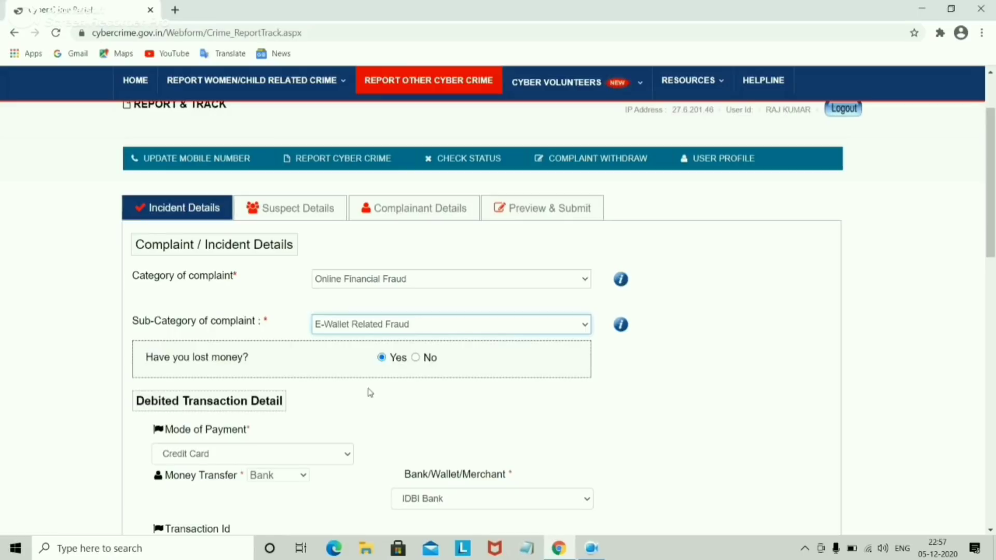
# Step: Toggle the money-lost answer and leave it set to Yes
pyautogui.click(416, 358)
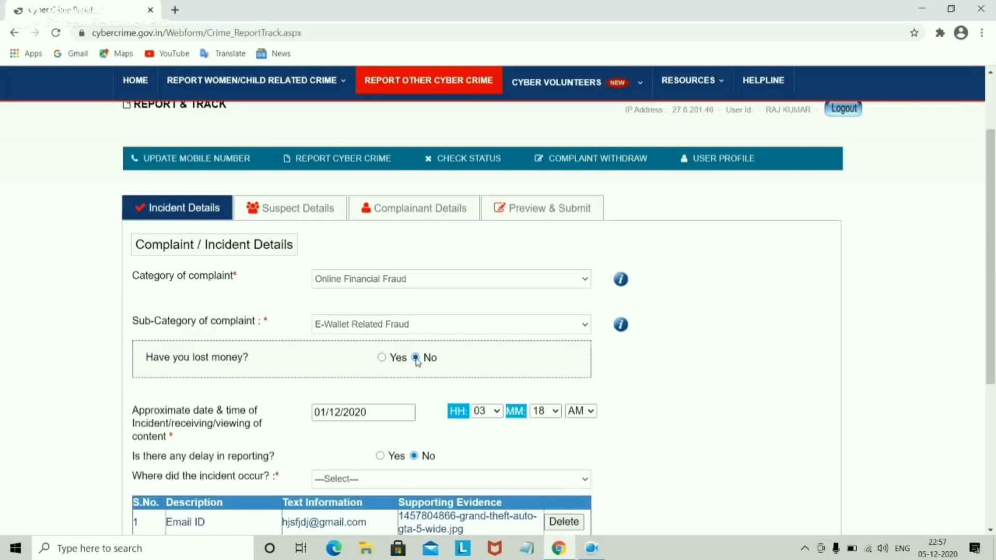
pyautogui.click(382, 358)
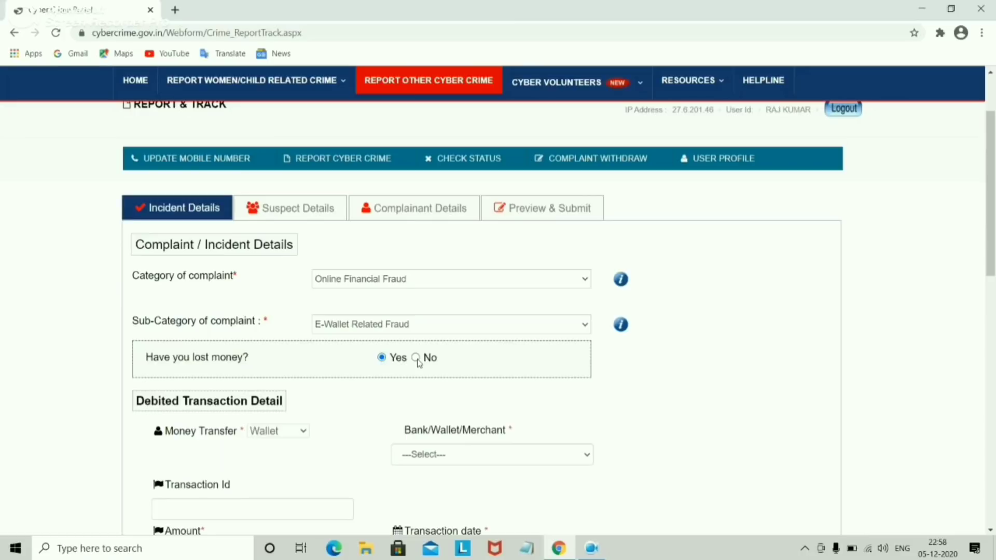
pyautogui.click(419, 363)
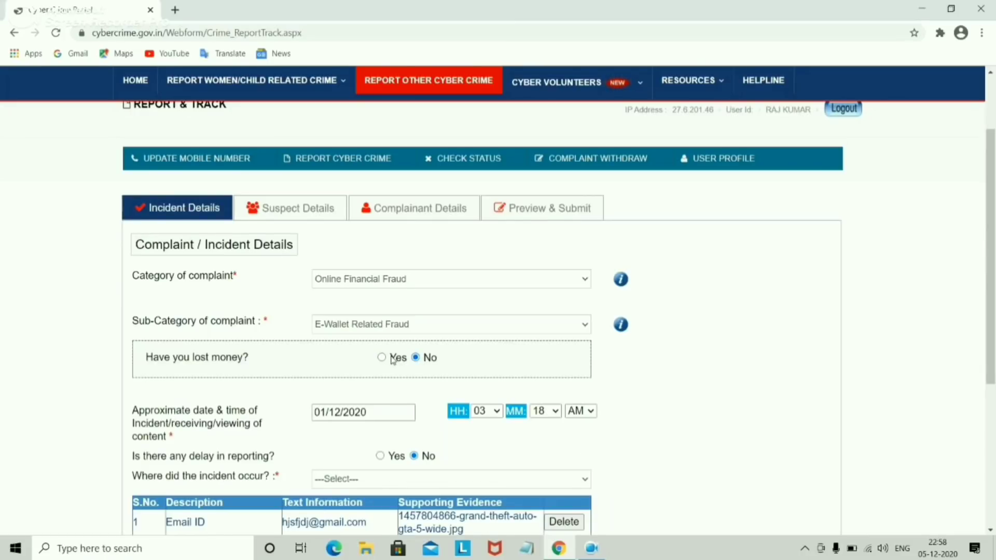
pyautogui.click(393, 359)
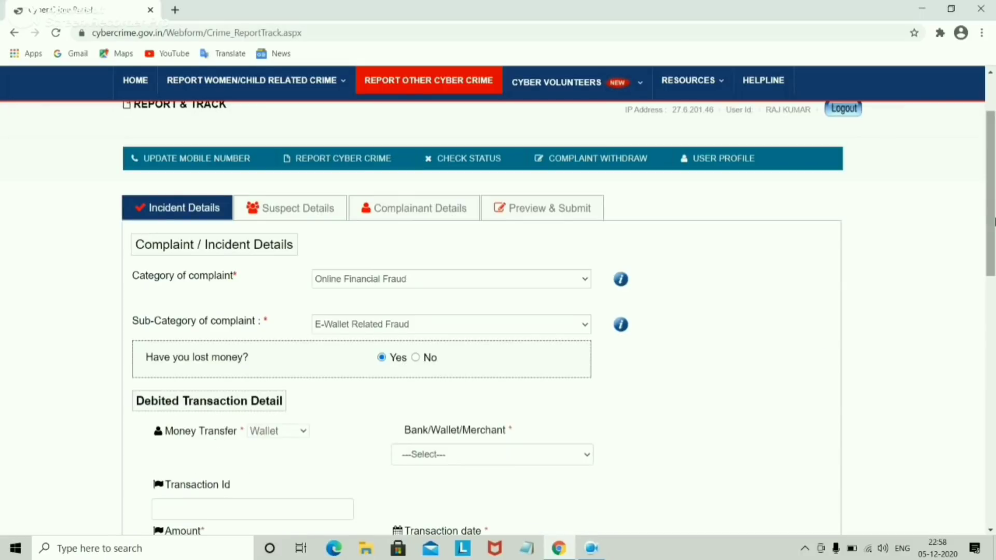
pyautogui.scroll(-2, 664, 274)
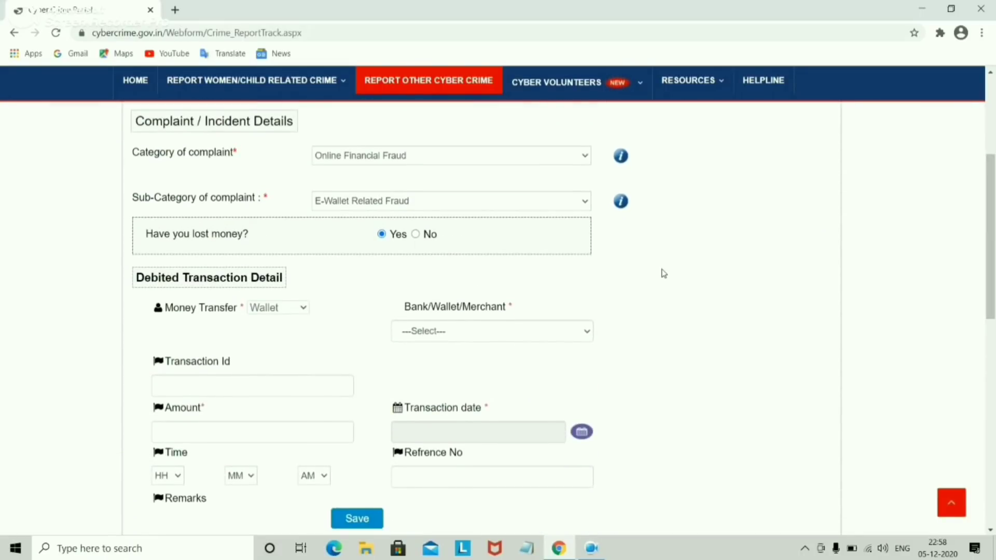
pyautogui.click(440, 341)
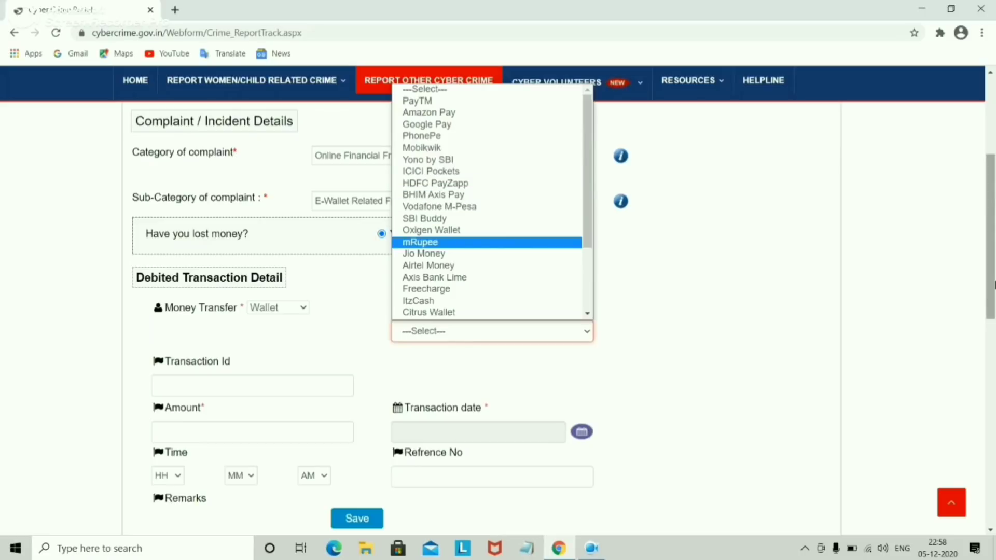
pyautogui.click(993, 283)
pyautogui.moveTo(993, 283); pyautogui.dragTo(994, 454)
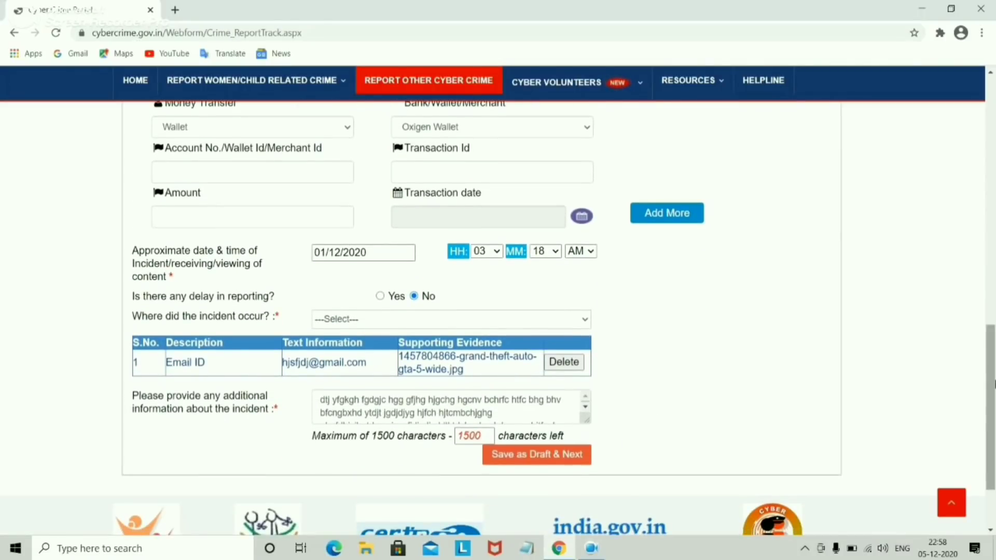
pyautogui.moveTo(994, 346); pyautogui.dragTo(993, 148)
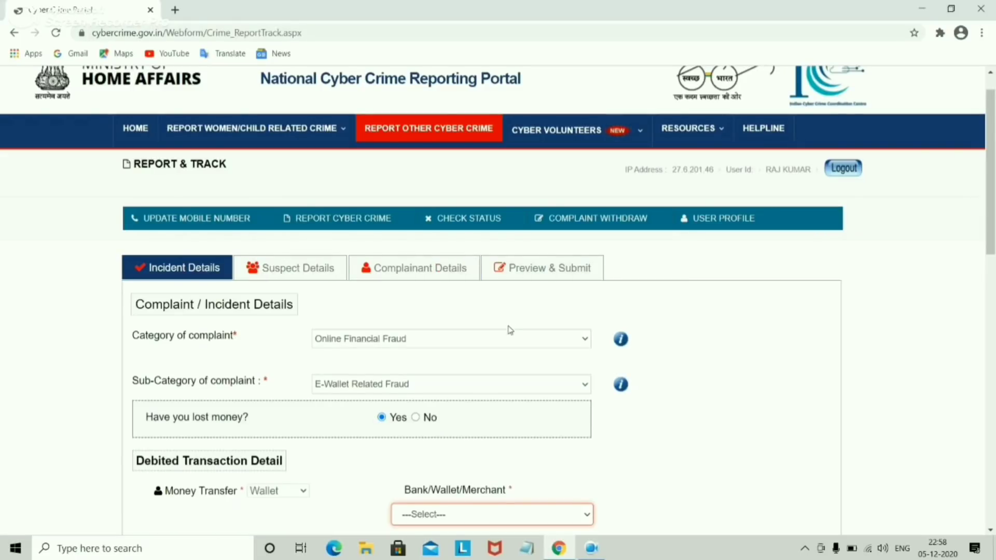
# Step: Choose Online and Social Media Related Crime as category and Online Job Fraud as sub-category
pyautogui.click(503, 340)
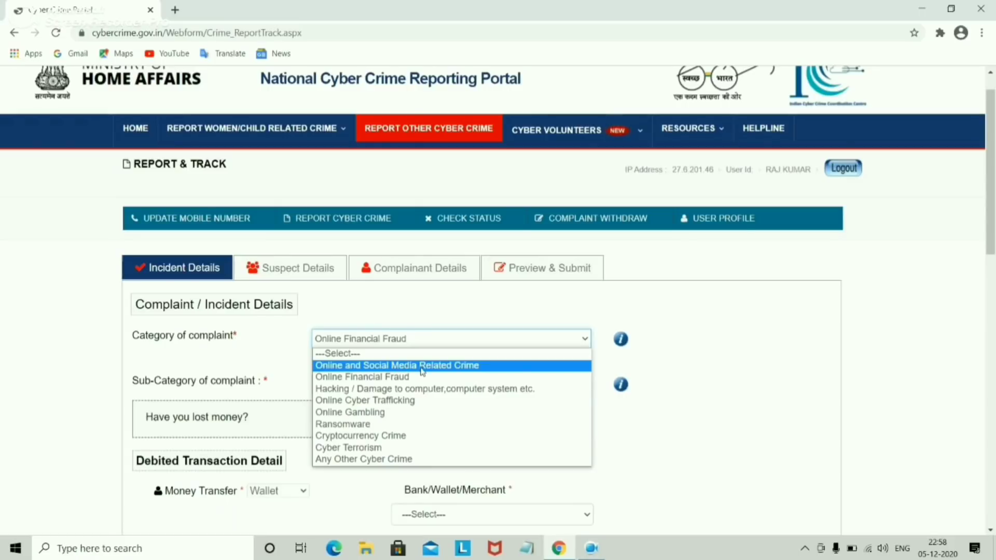
pyautogui.click(437, 366)
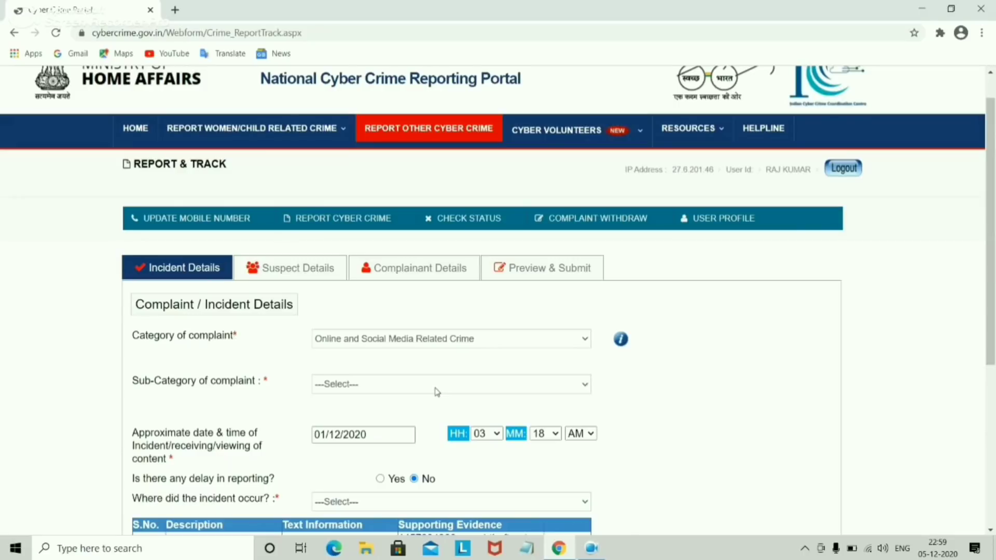
pyautogui.click(435, 389)
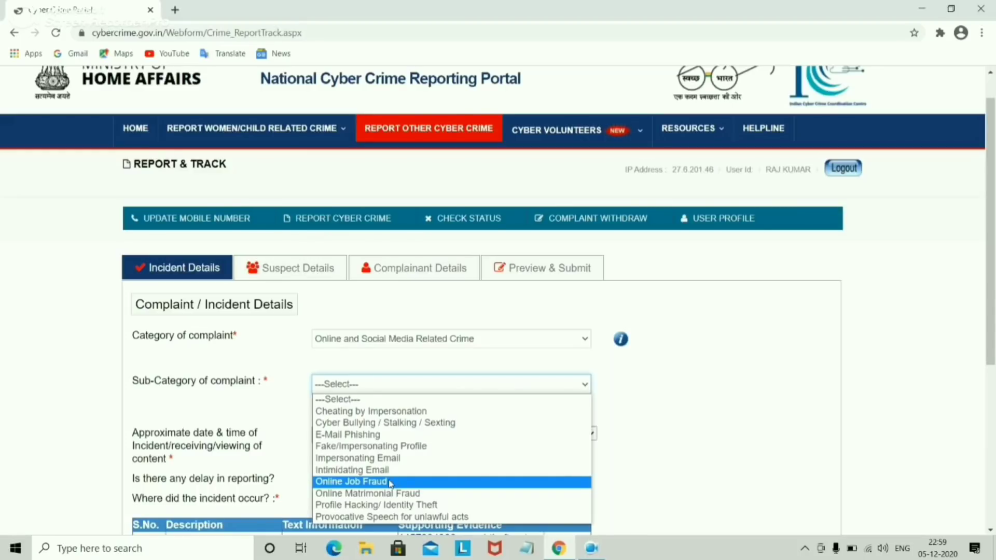
pyautogui.click(391, 482)
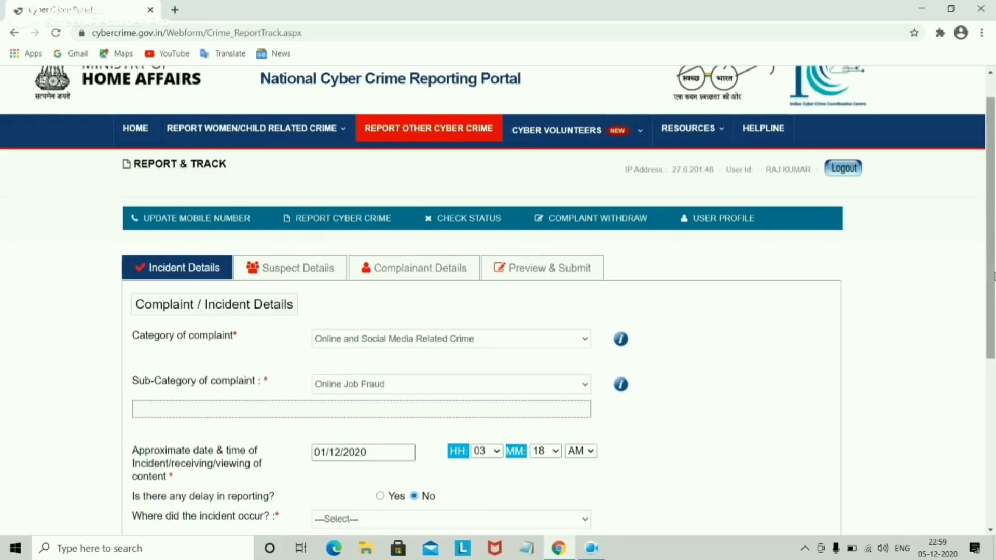
pyautogui.moveTo(992, 276); pyautogui.dragTo(992, 371)
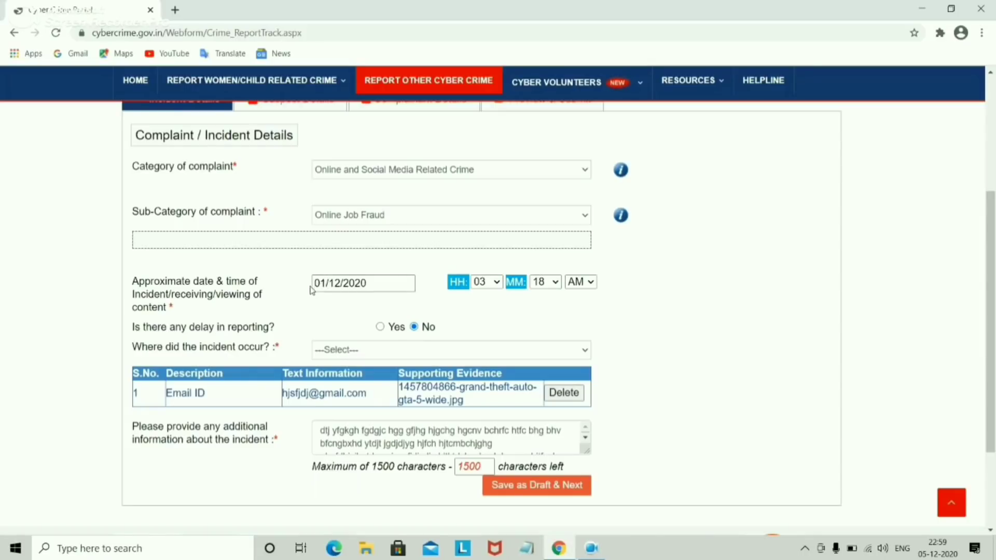
# Step: Leave the incident date unchanged, keep reporting delay at No, and open the incident-location list
pyautogui.click(337, 285)
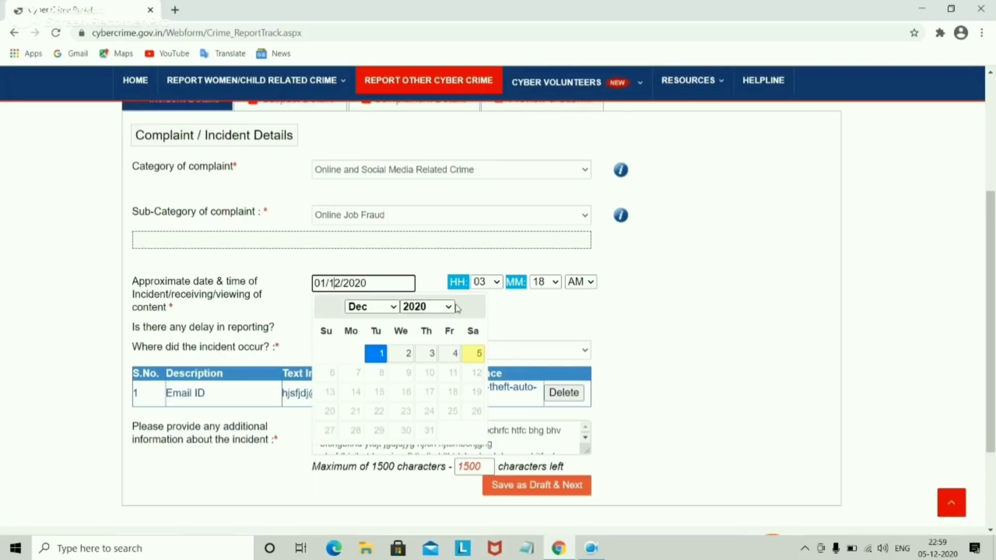
pyautogui.click(561, 298)
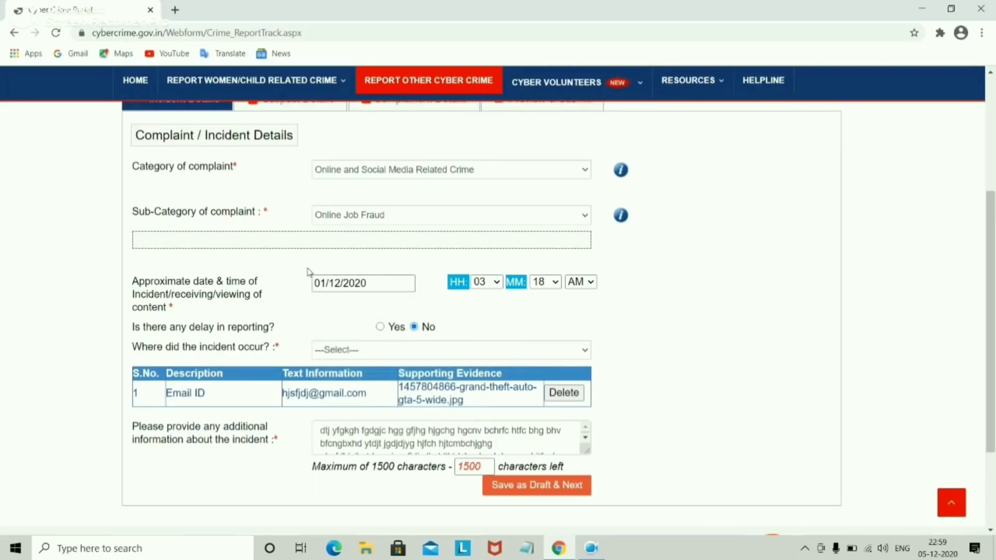
pyautogui.click(380, 328)
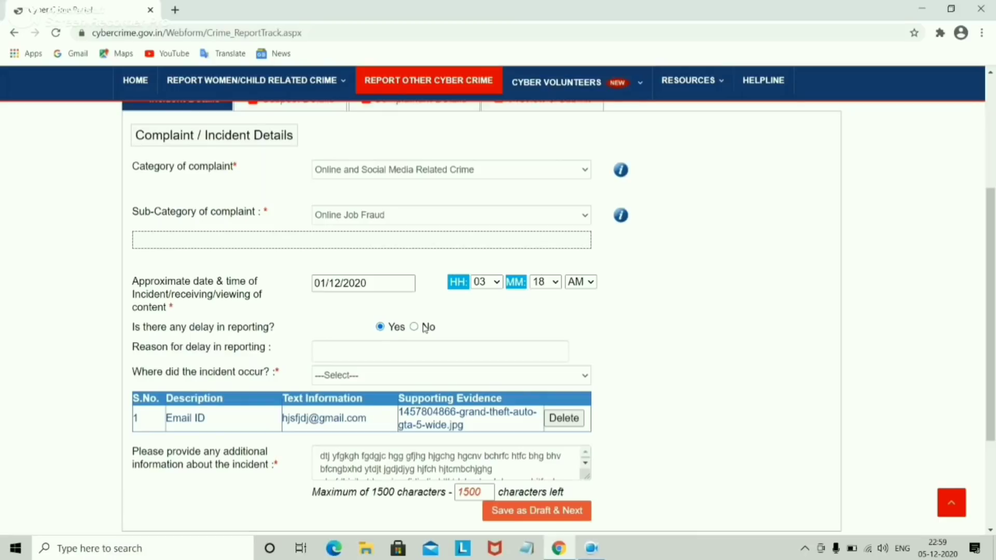
pyautogui.click(425, 328)
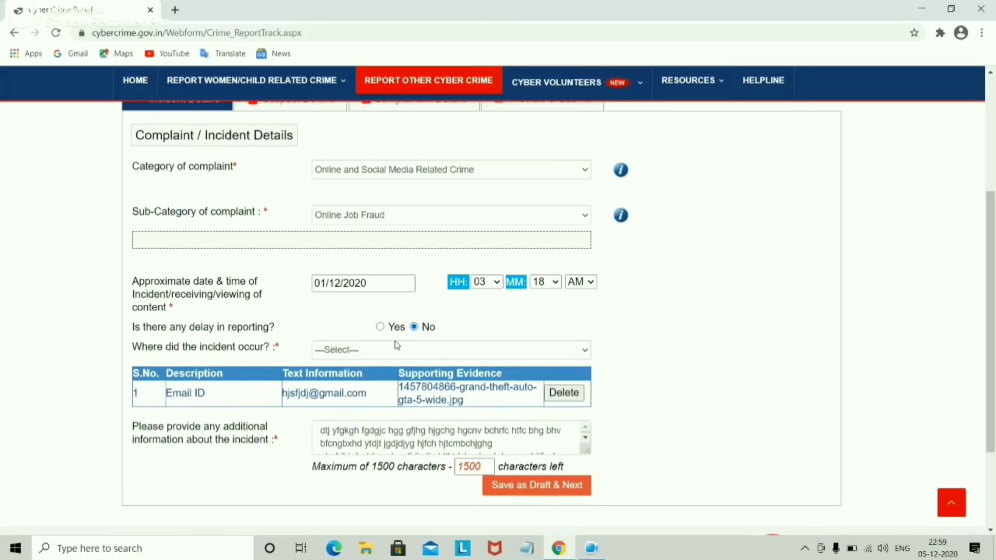
pyautogui.click(397, 346)
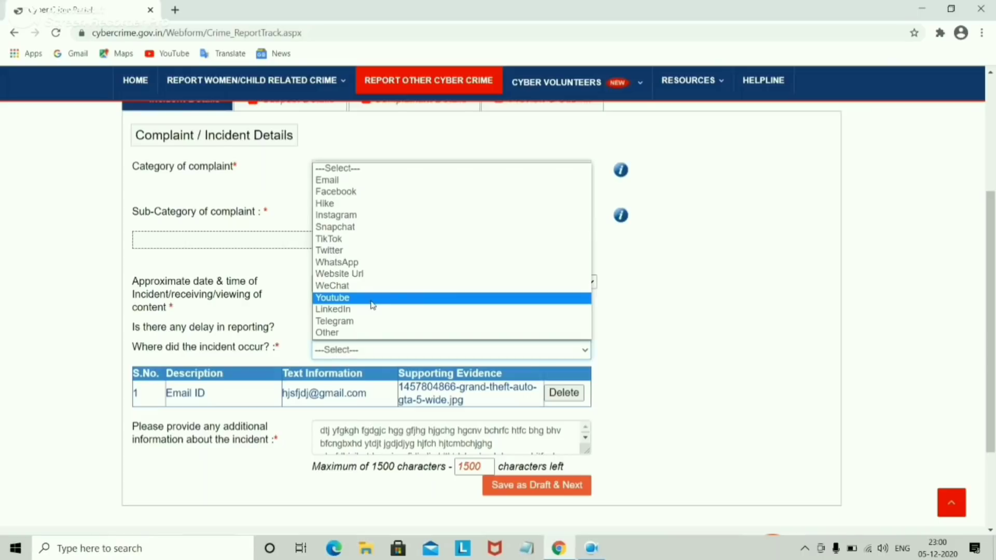
# Step: Switch the incident platform from Youtube to Email and enter the second suspect email address
pyautogui.click(372, 299)
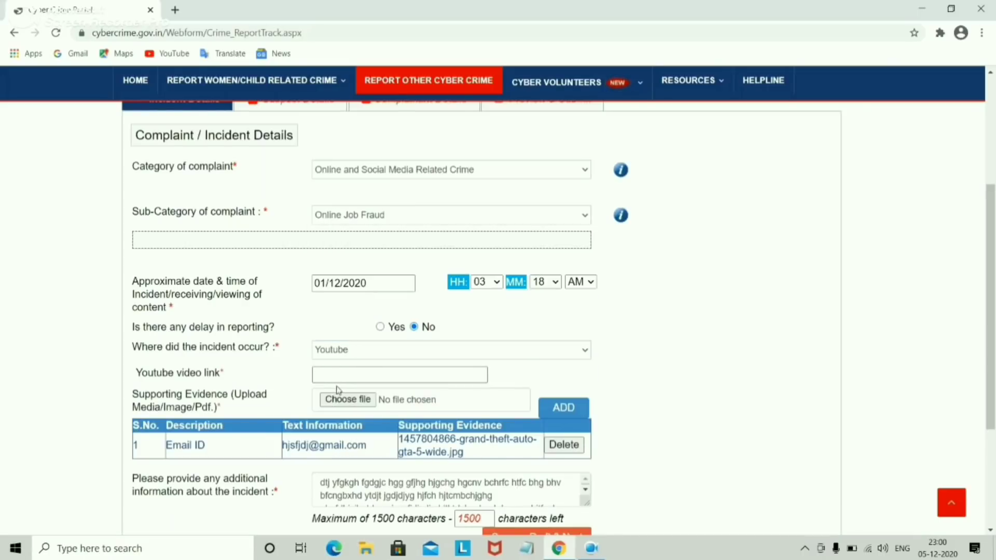
pyautogui.click(365, 351)
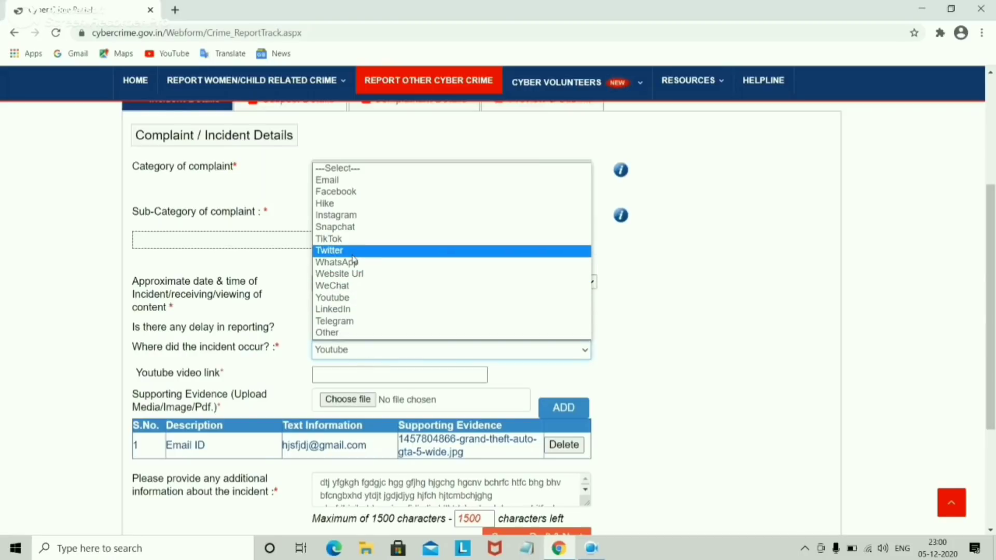
pyautogui.click(345, 180)
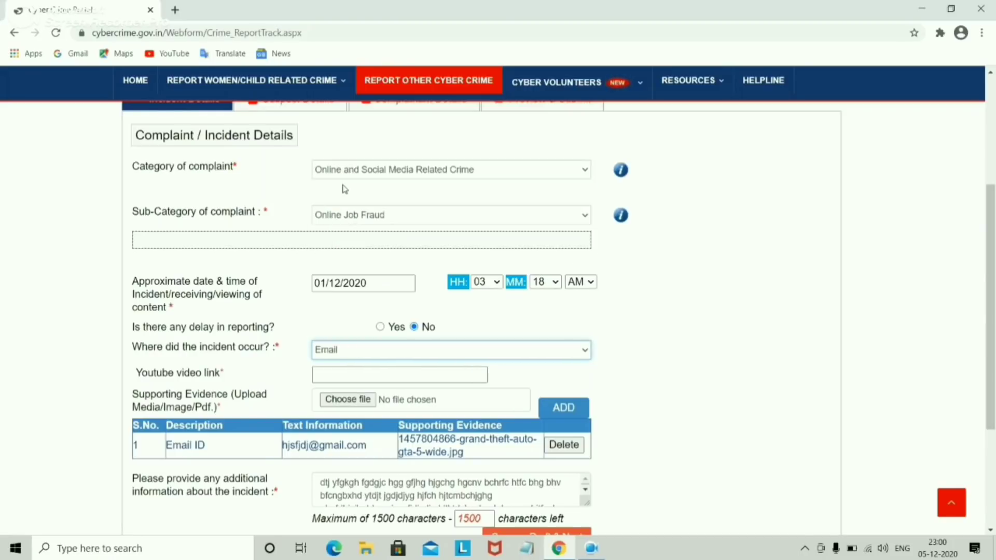
pyautogui.click(349, 375)
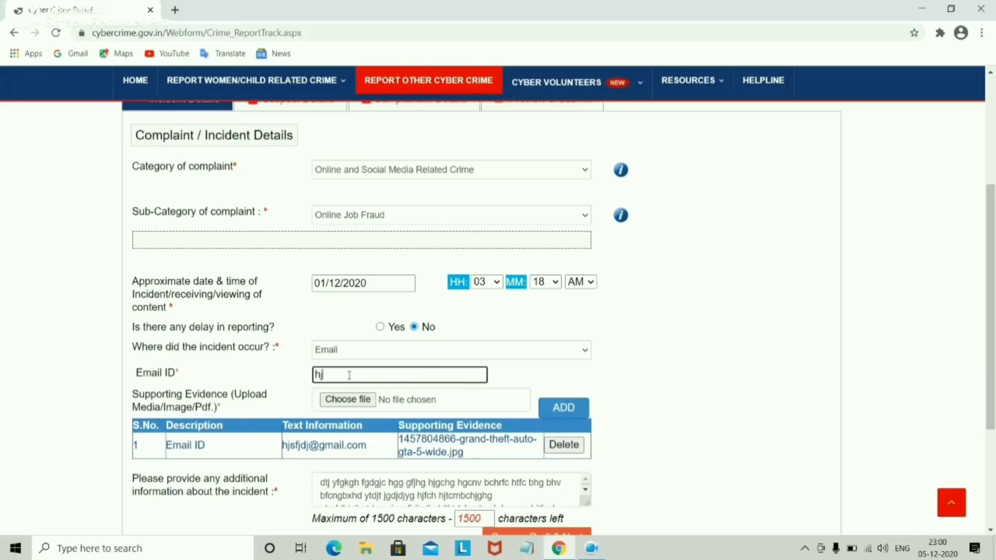
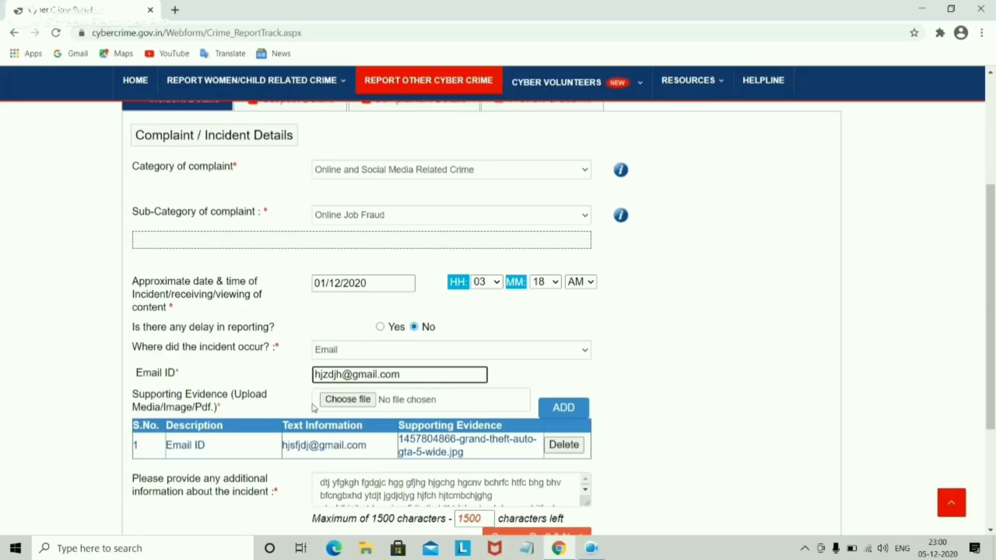
pyautogui.click(346, 399)
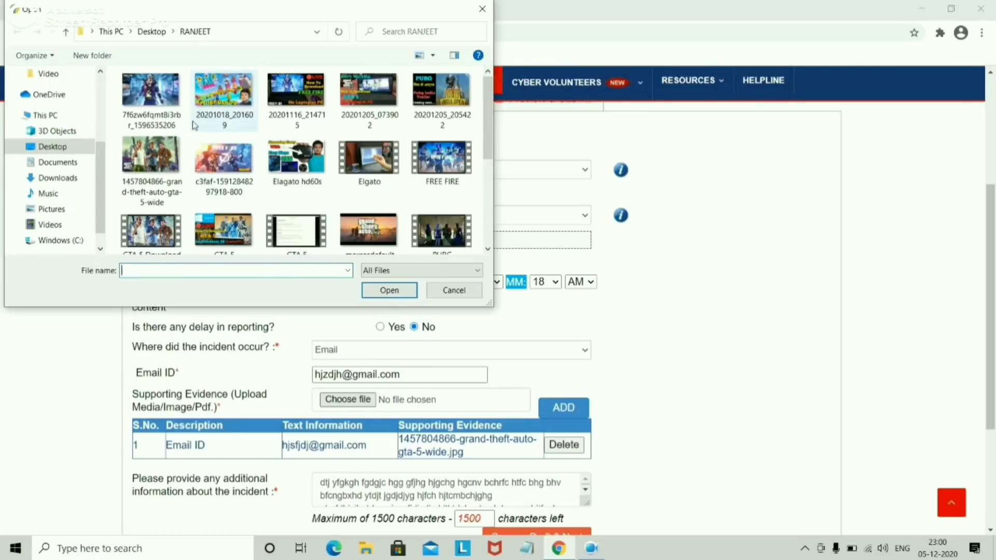
pyautogui.click(223, 158)
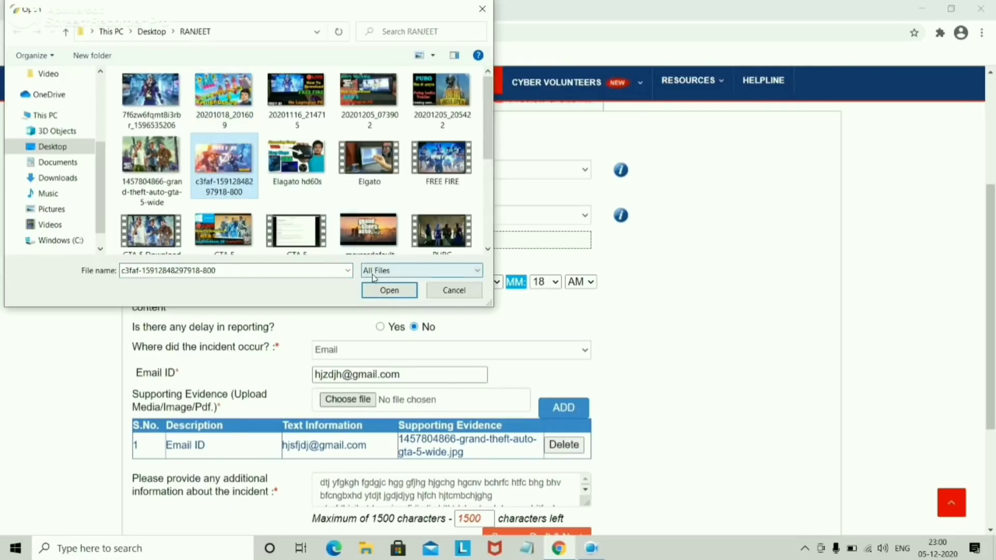
pyautogui.click(377, 292)
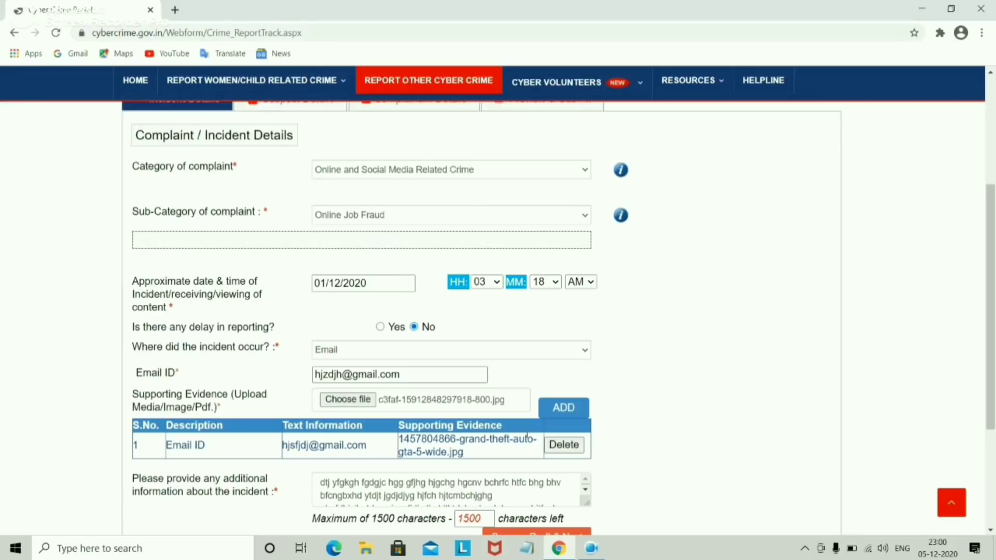
pyautogui.click(553, 408)
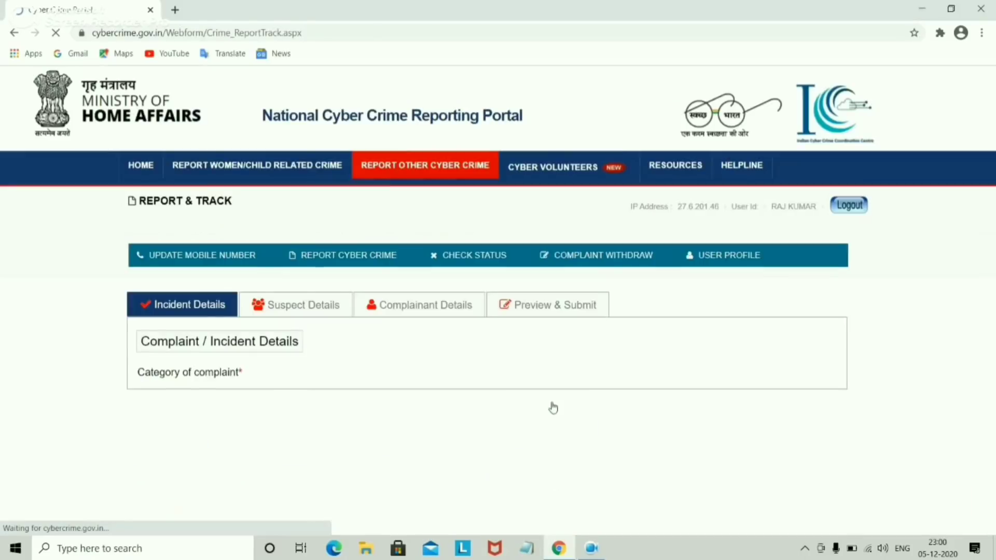
# Step: Review the additional incident information, then save the incident details as a draft and continue
pyautogui.moveTo(993, 237); pyautogui.dragTo(986, 387)
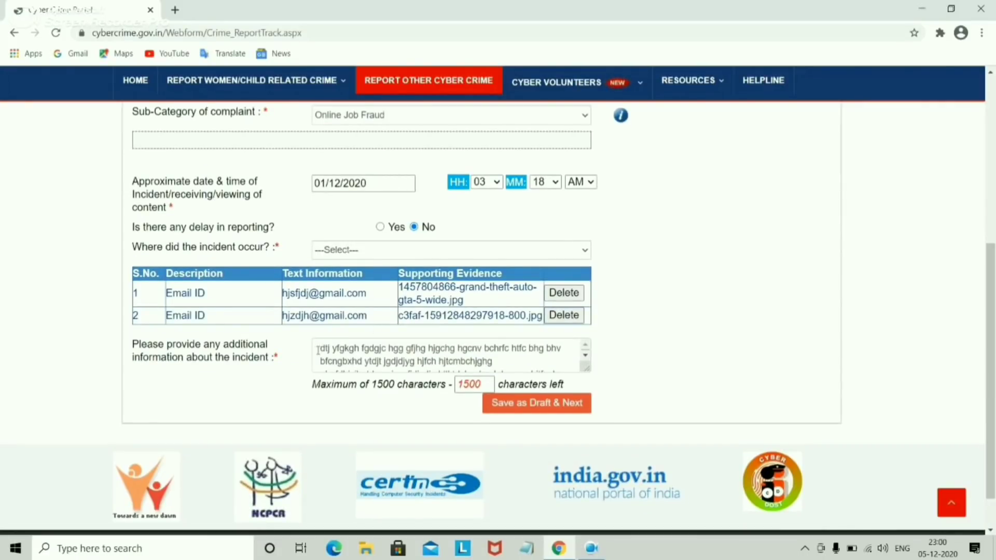
pyautogui.click(418, 364)
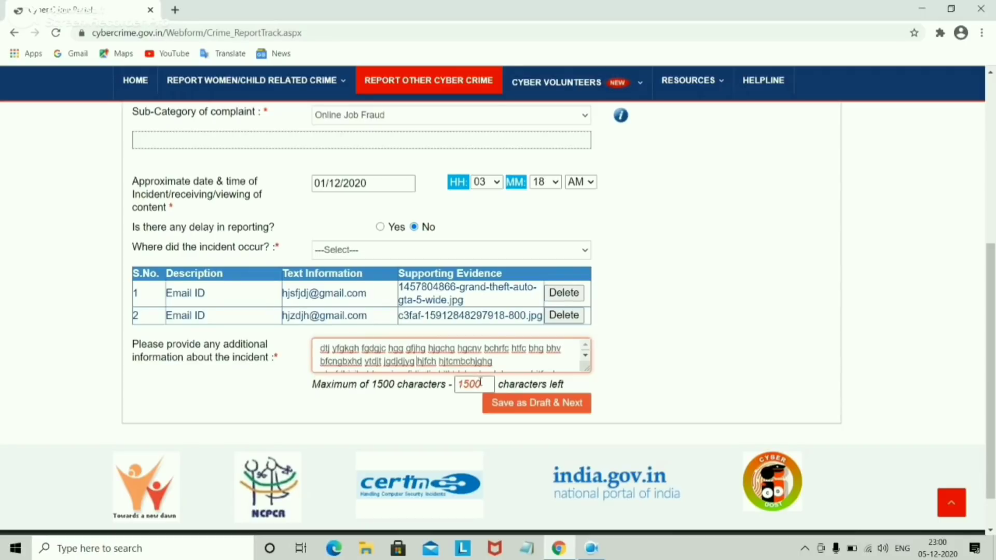
pyautogui.click(529, 404)
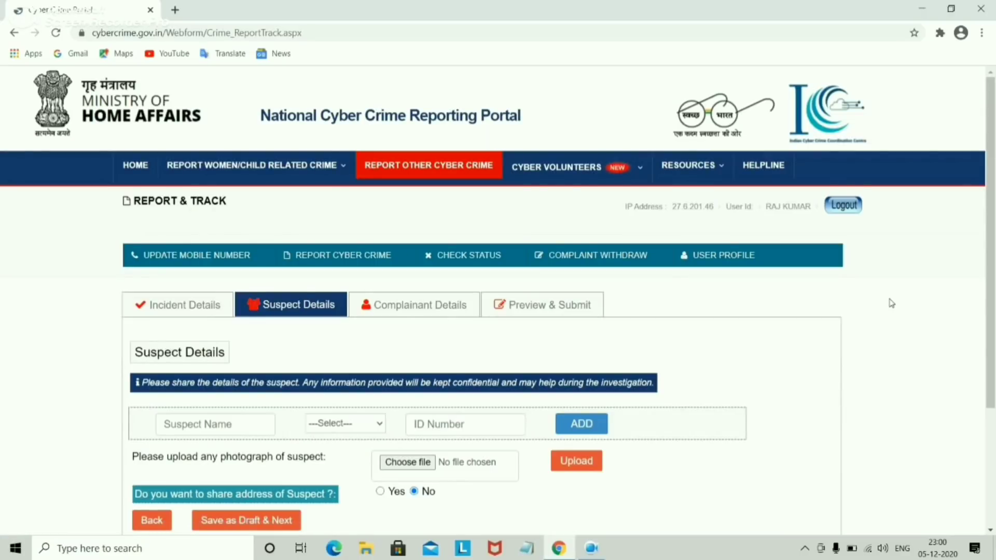
# Step: Set the suspect's ID type to Email on the Suspect Details tab
pyautogui.scroll(-1, 992, 281)
pyautogui.moveTo(993, 281); pyautogui.dragTo(993, 294)
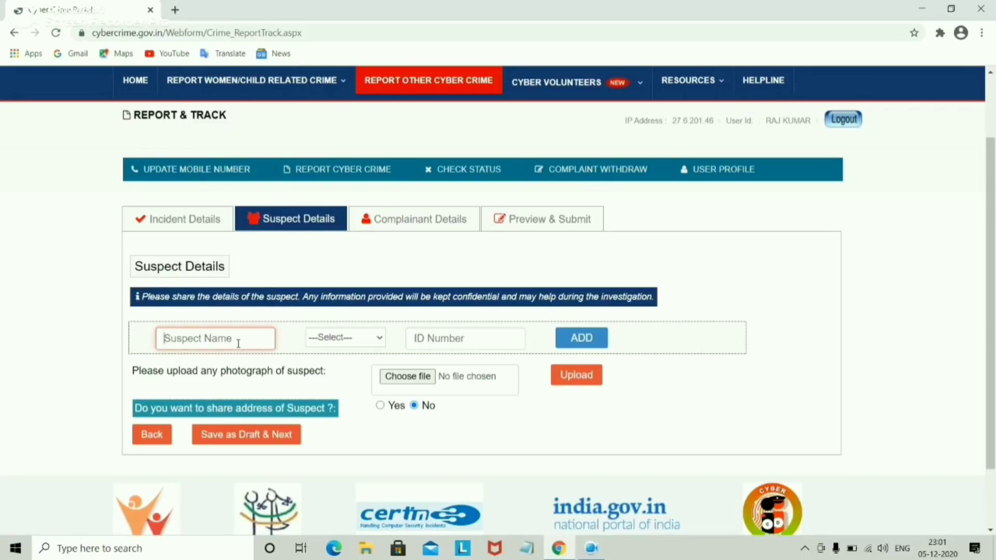
pyautogui.click(369, 340)
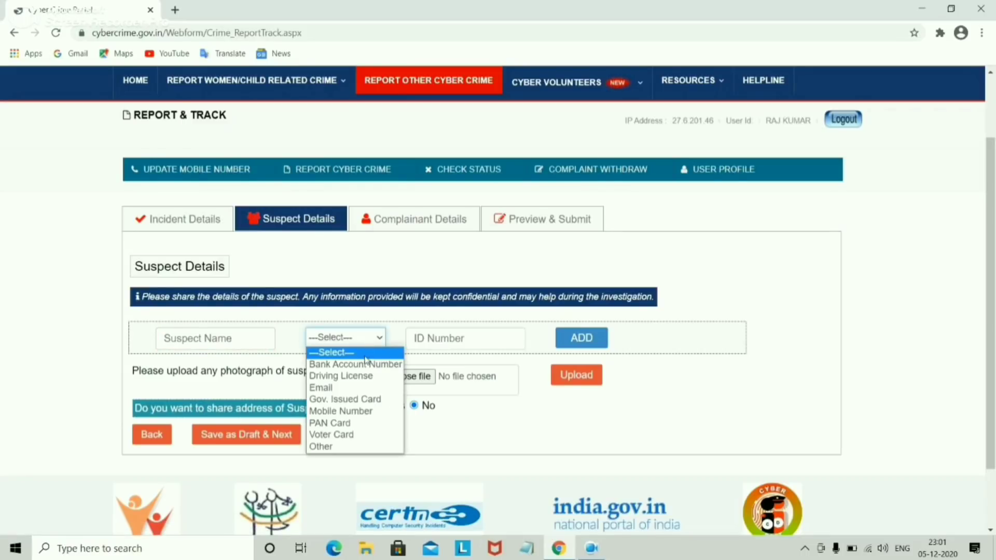
pyautogui.click(354, 389)
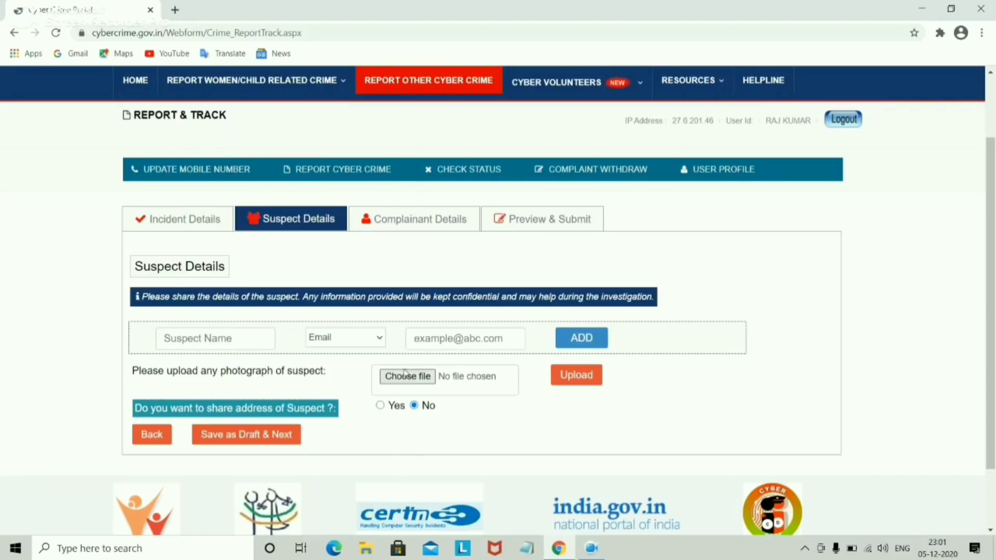
# Step: Begin entering the suspect's email address, then go to Complainant Details
pyautogui.click(445, 340)
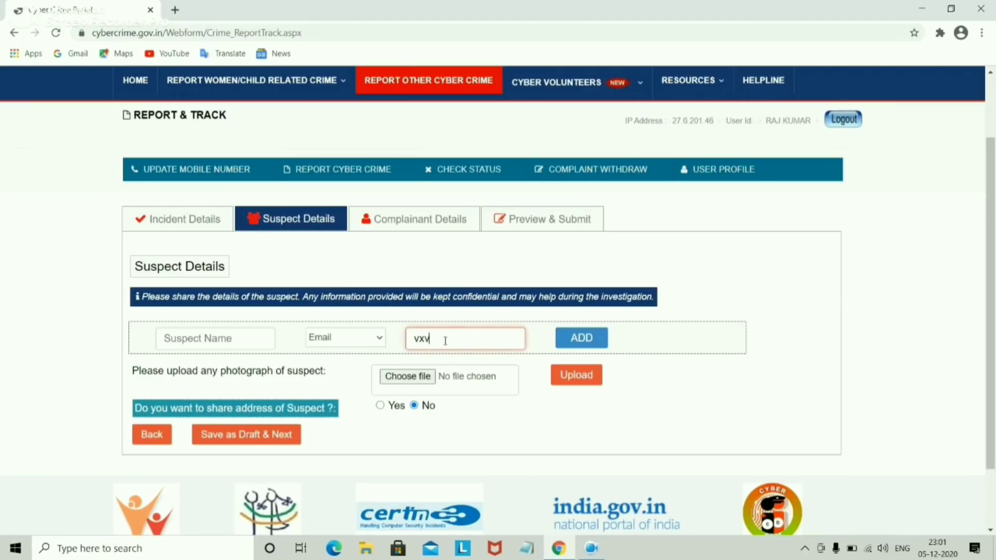
pyautogui.click(414, 222)
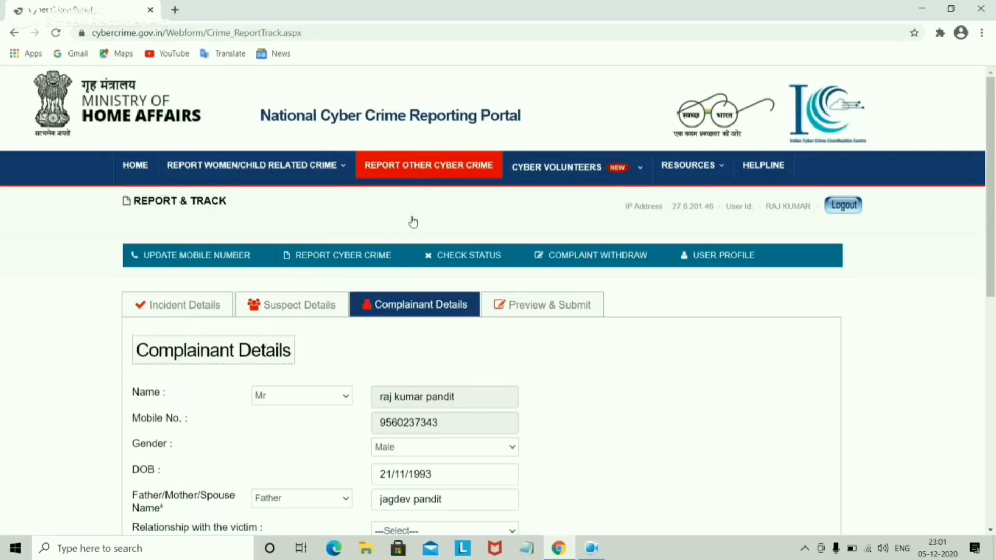
pyautogui.click(322, 310)
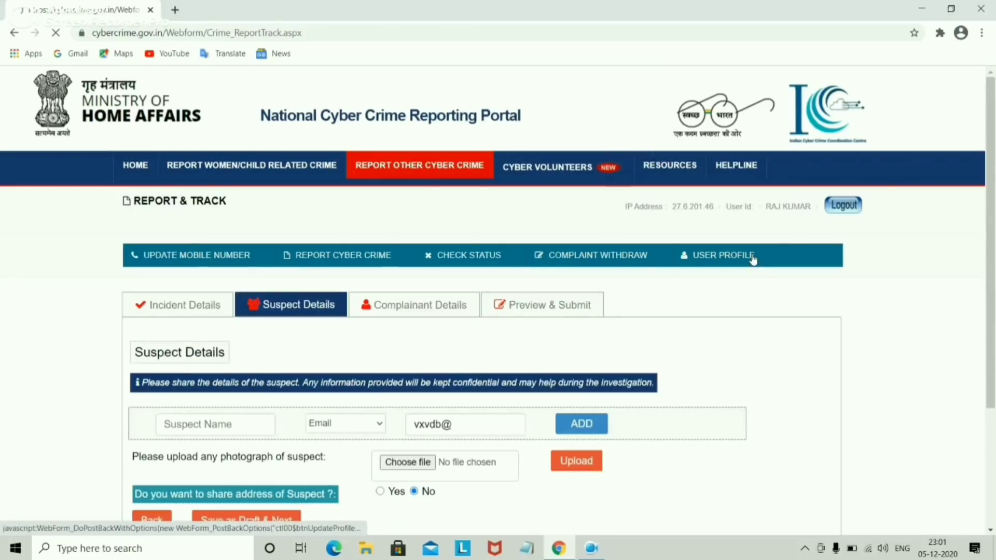
pyautogui.scroll(-2, 990, 280)
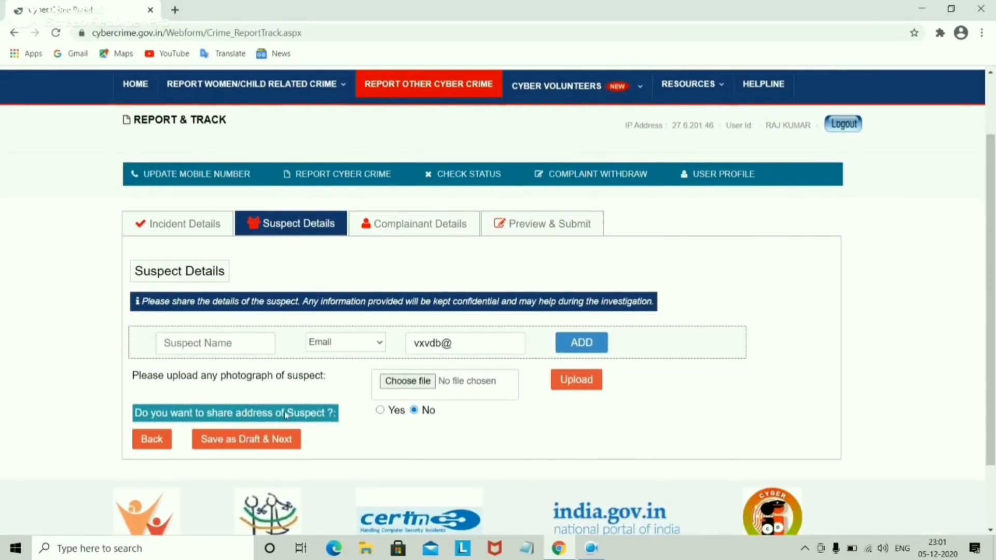
pyautogui.click(434, 228)
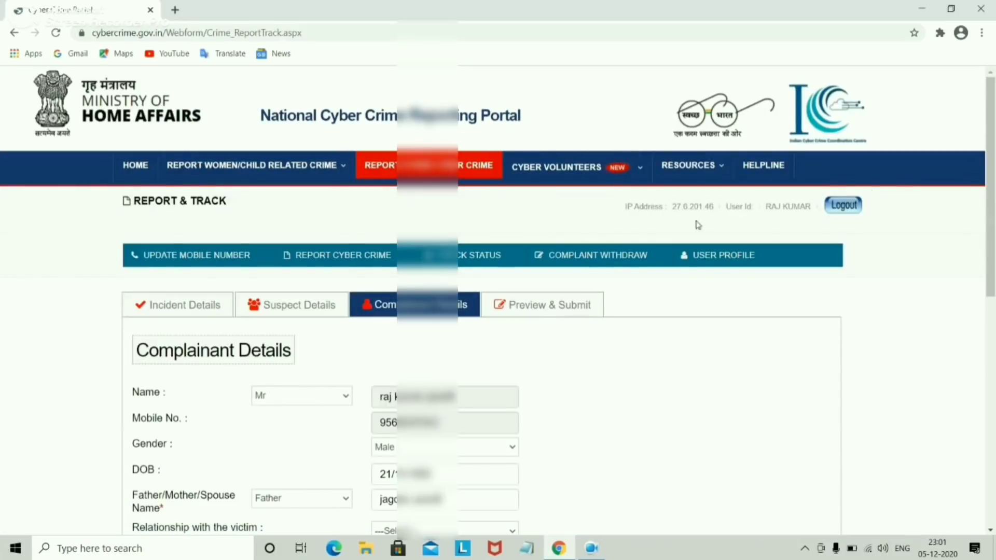
pyautogui.scroll(-5, 992, 265)
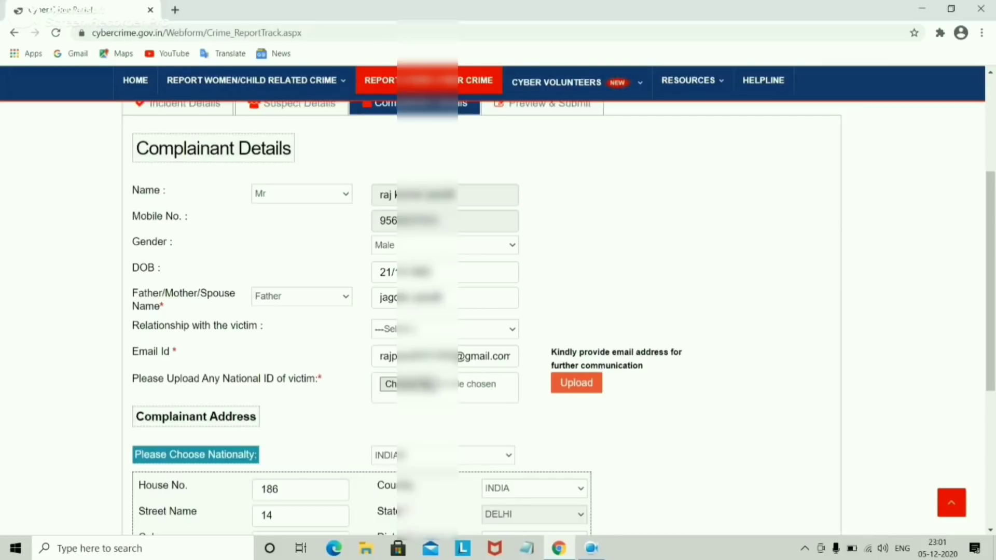
pyautogui.click(422, 385)
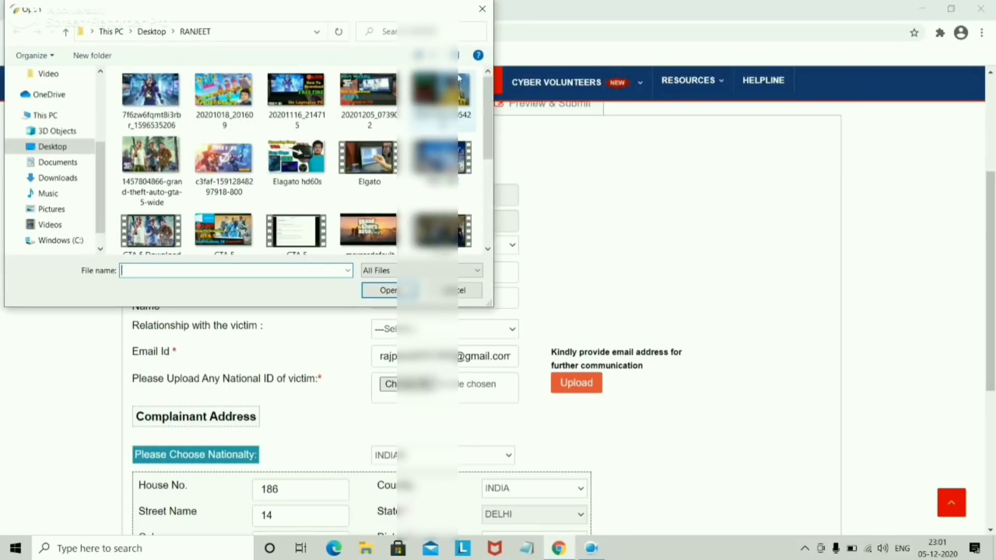
pyautogui.click(482, 10)
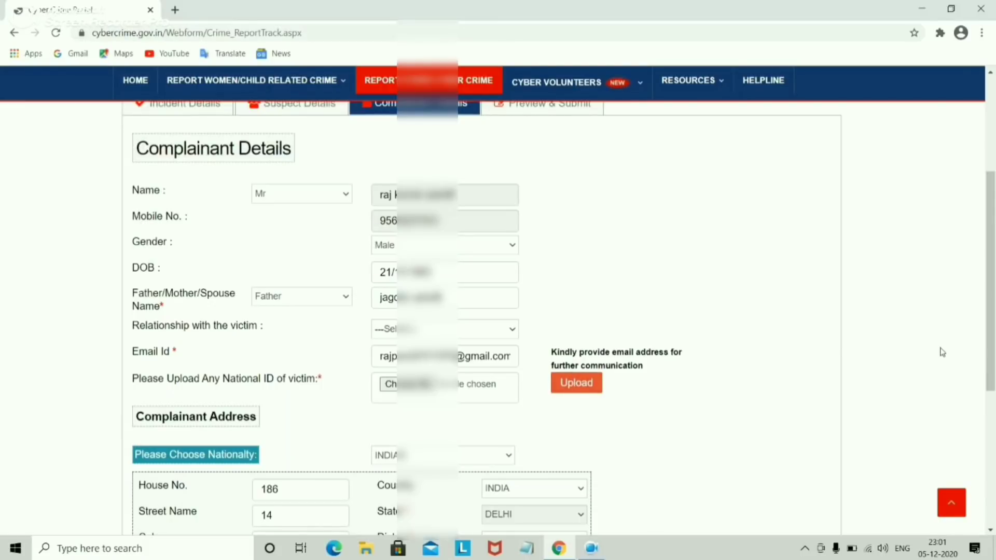
pyautogui.moveTo(990, 311); pyautogui.dragTo(976, 431)
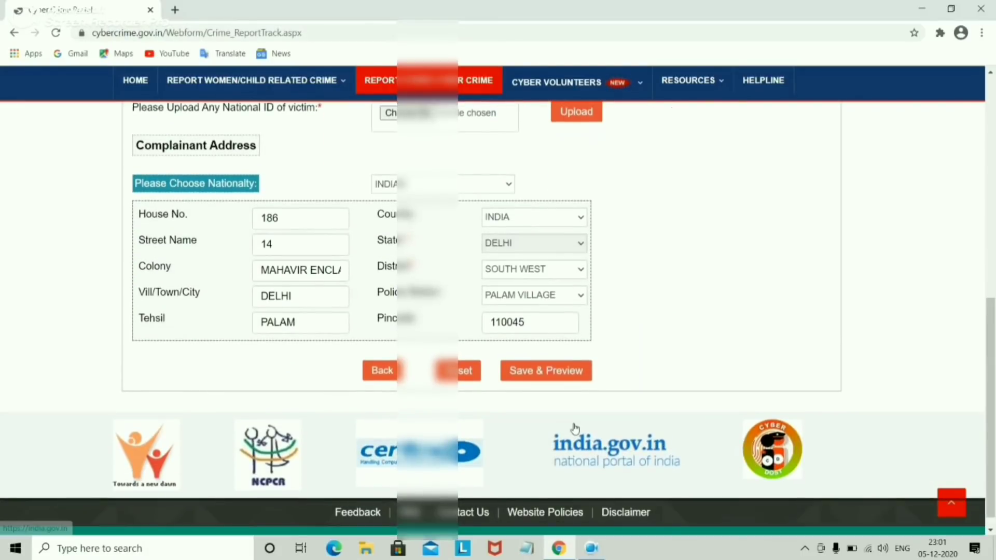
pyautogui.moveTo(994, 343); pyautogui.dragTo(994, 155)
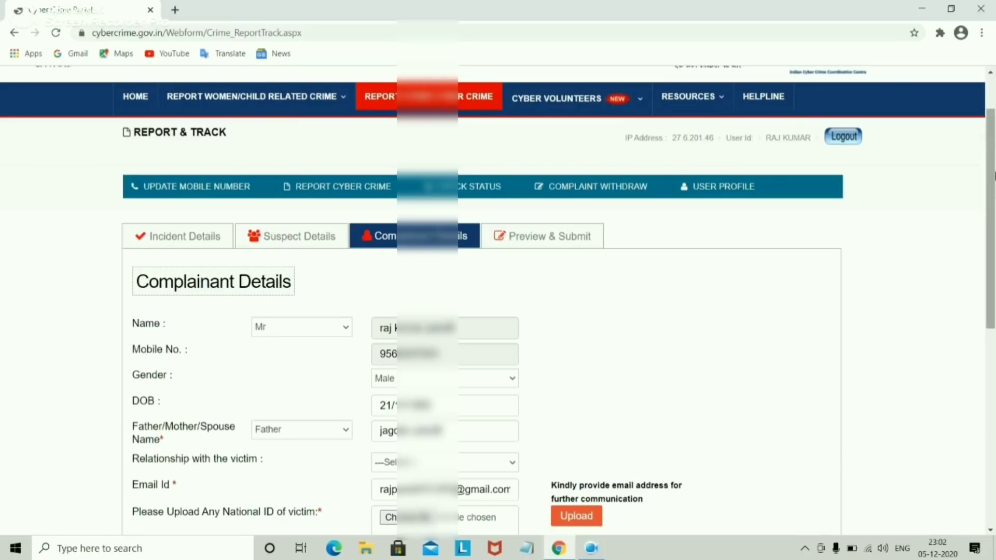
pyautogui.scroll(-8, 957, 389)
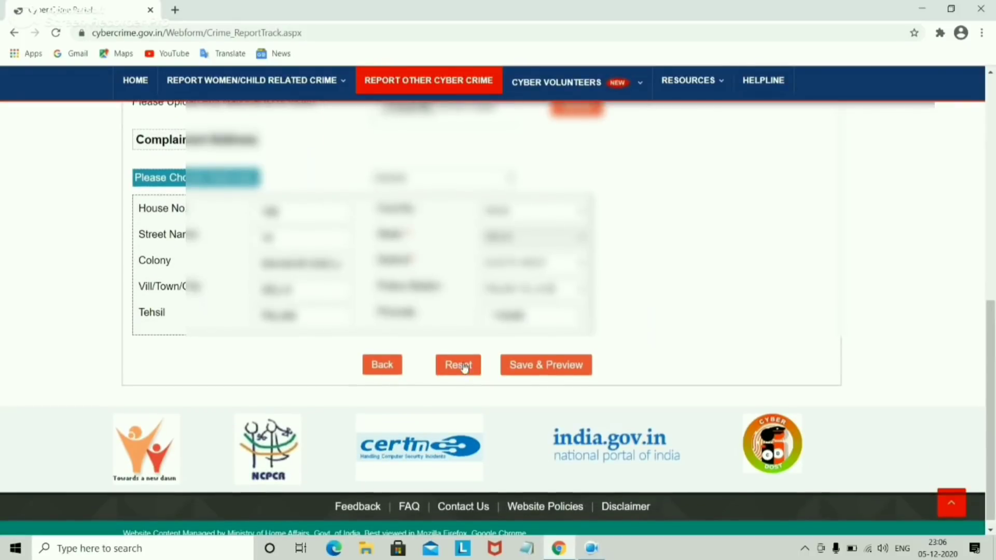
pyautogui.moveTo(994, 392); pyautogui.dragTo(994, 185)
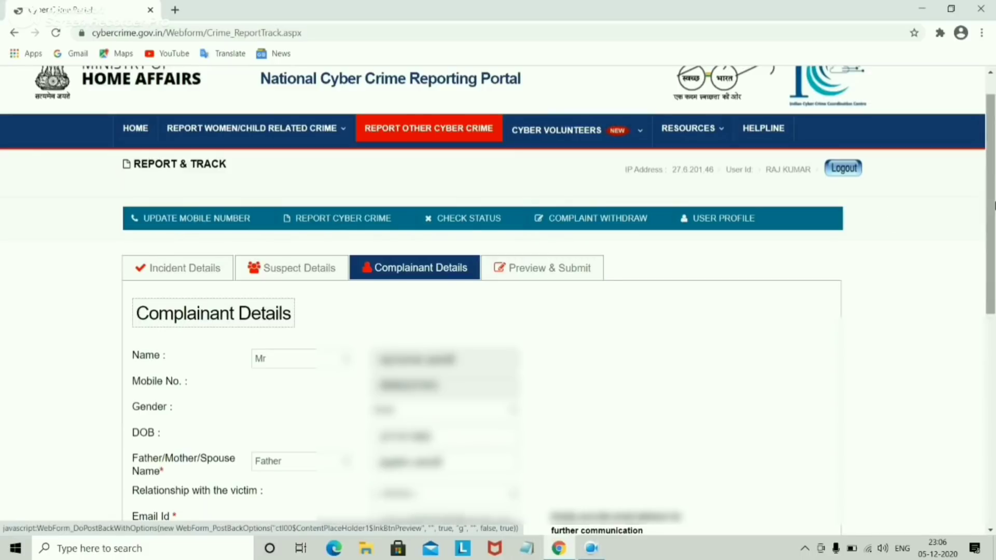
pyautogui.scroll(-3, 497, 259)
pyautogui.scroll(3, 498, 301)
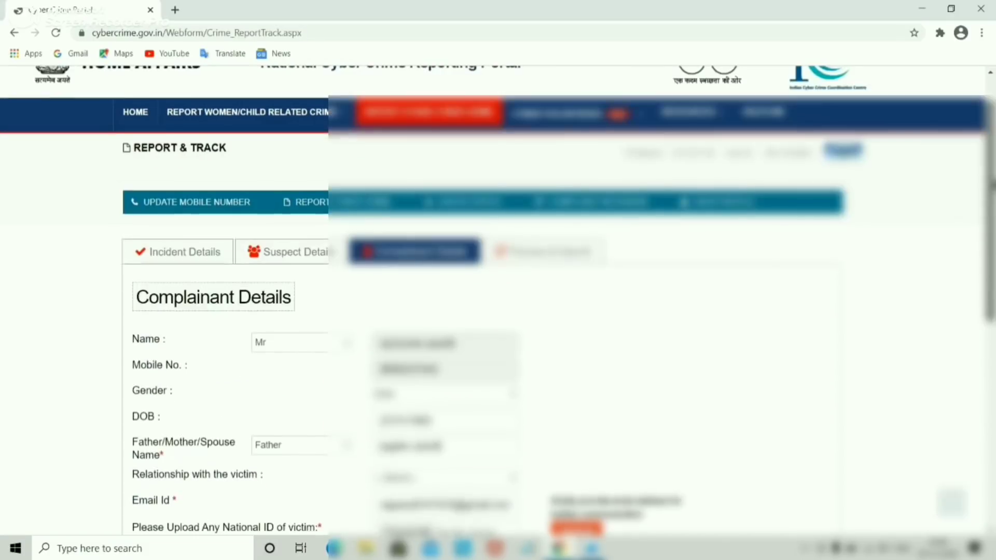